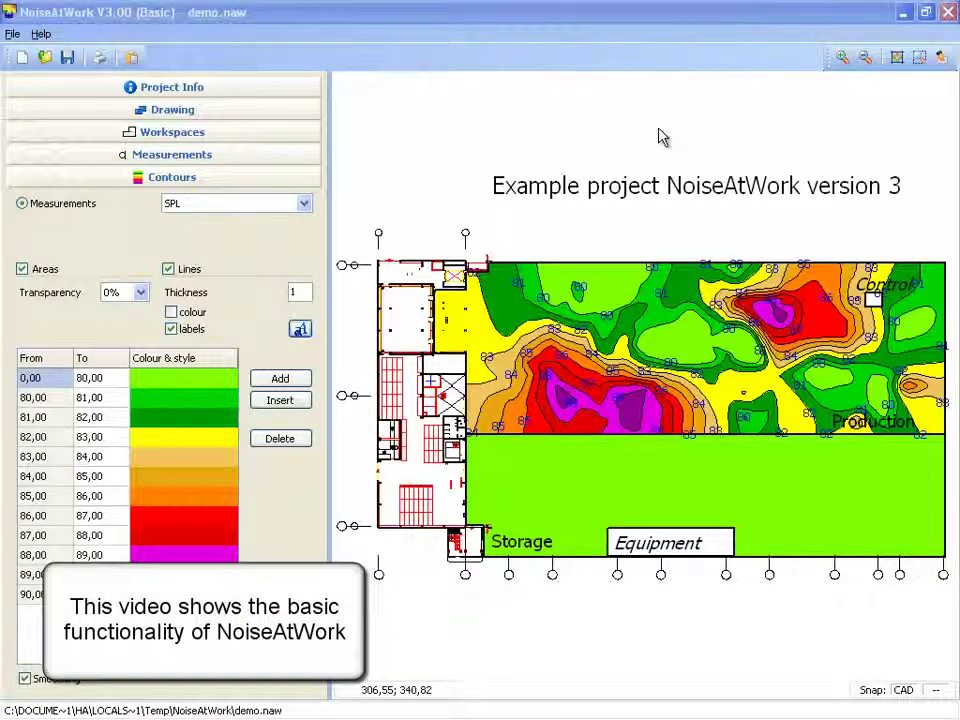
Start a new project and choose Demo-drawing.dwg, with all supported file types listed, as the background.
left_click(21, 57)
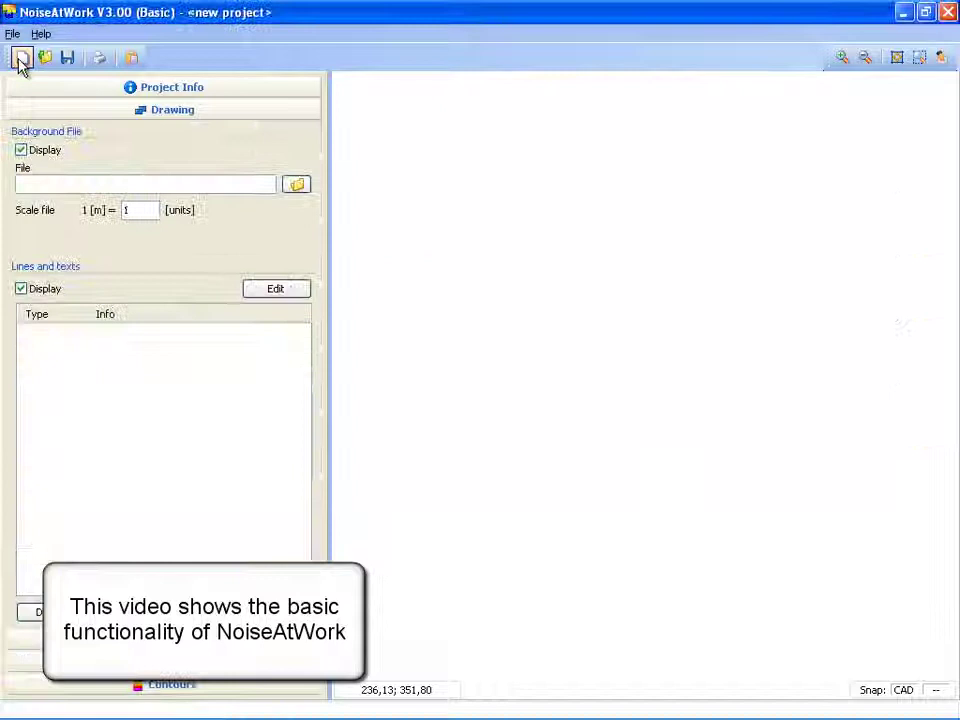
left_click(217, 183)
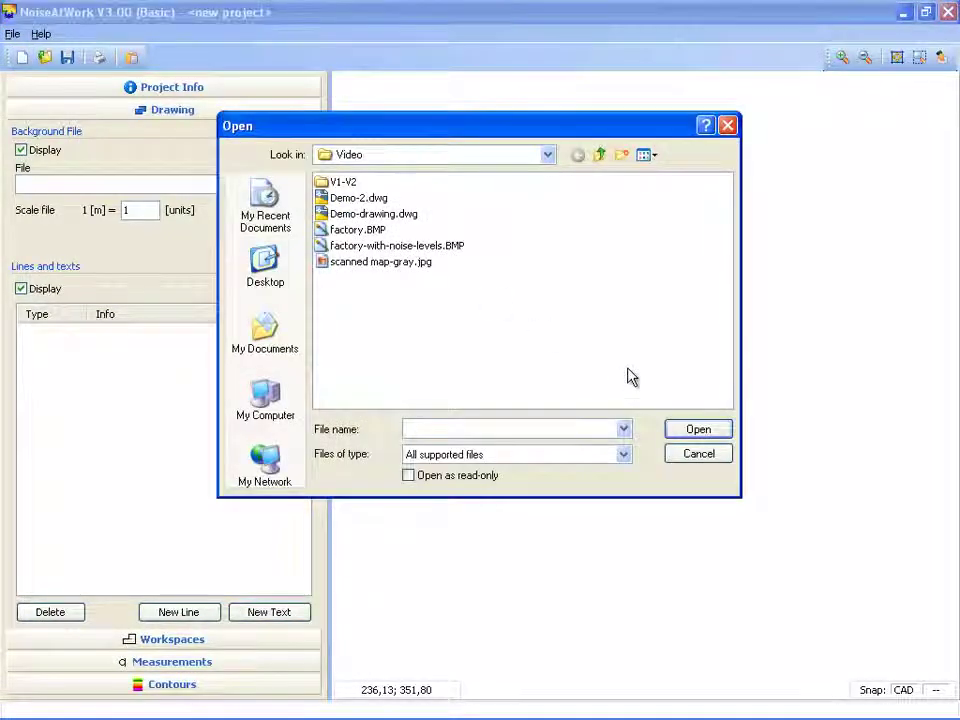
left_click(623, 454)
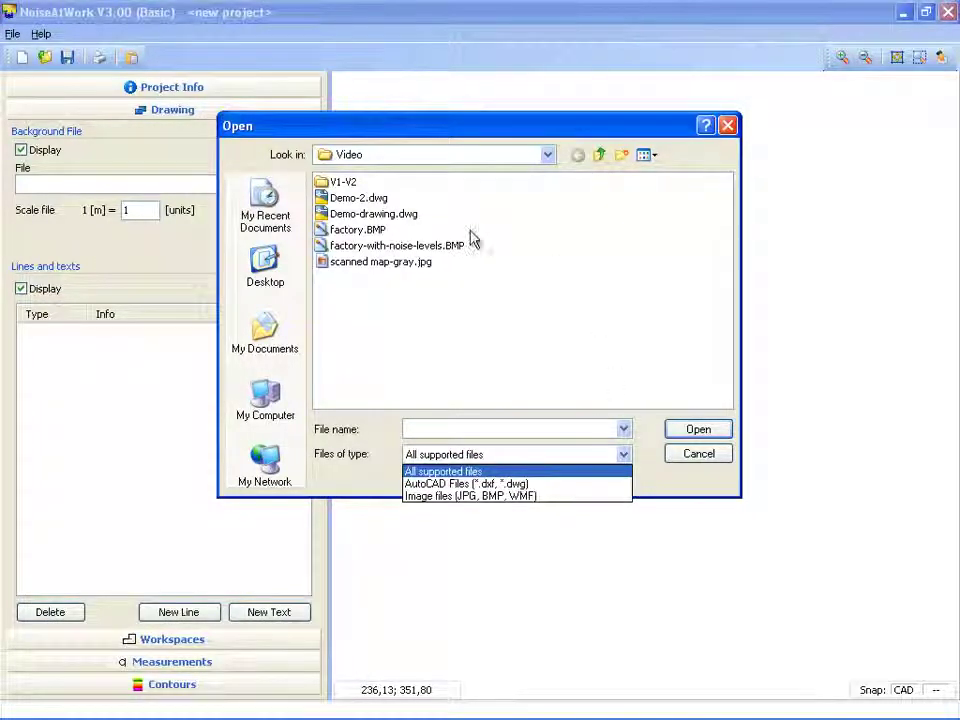
left_click(390, 224)
left_click(390, 216)
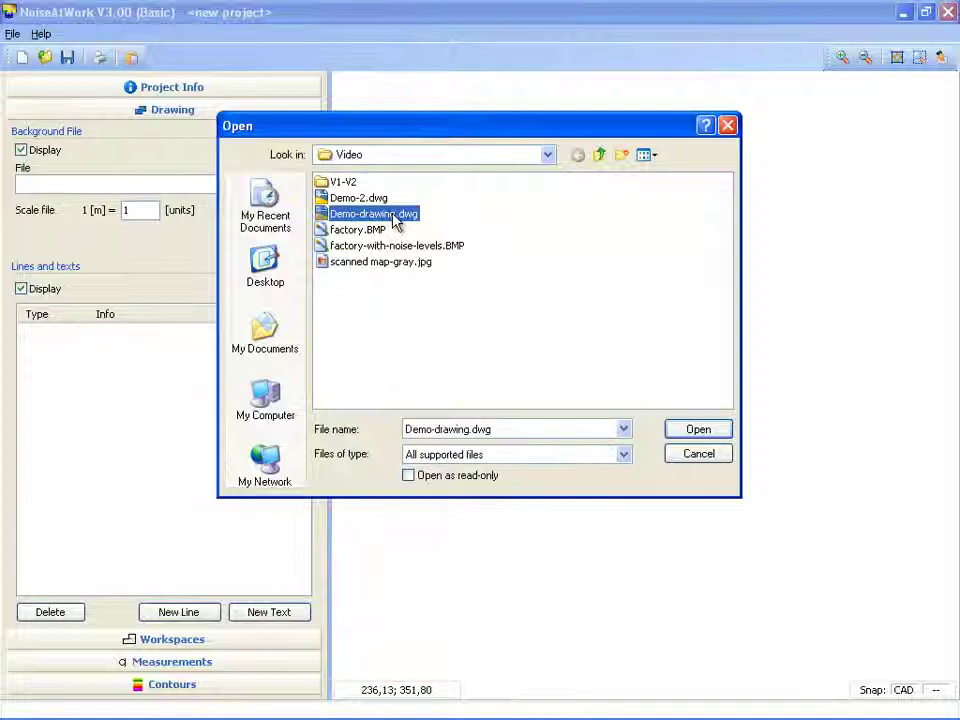
Load Demo-drawing.dwg as the background and toggle the black-and-white and text-label display options.
left_click(697, 433)
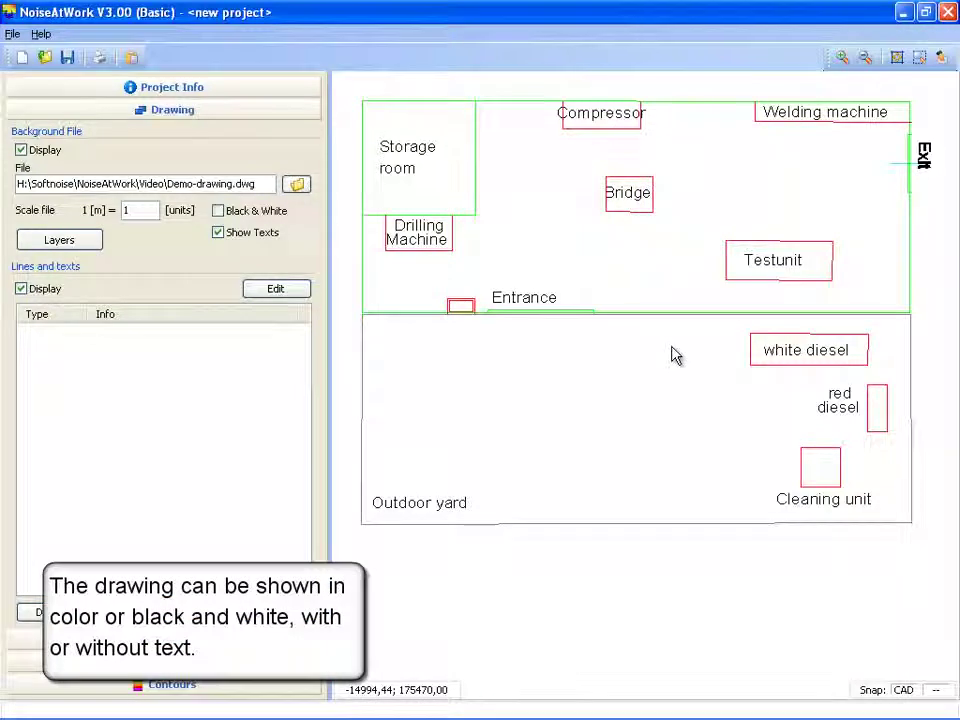
left_click(218, 210)
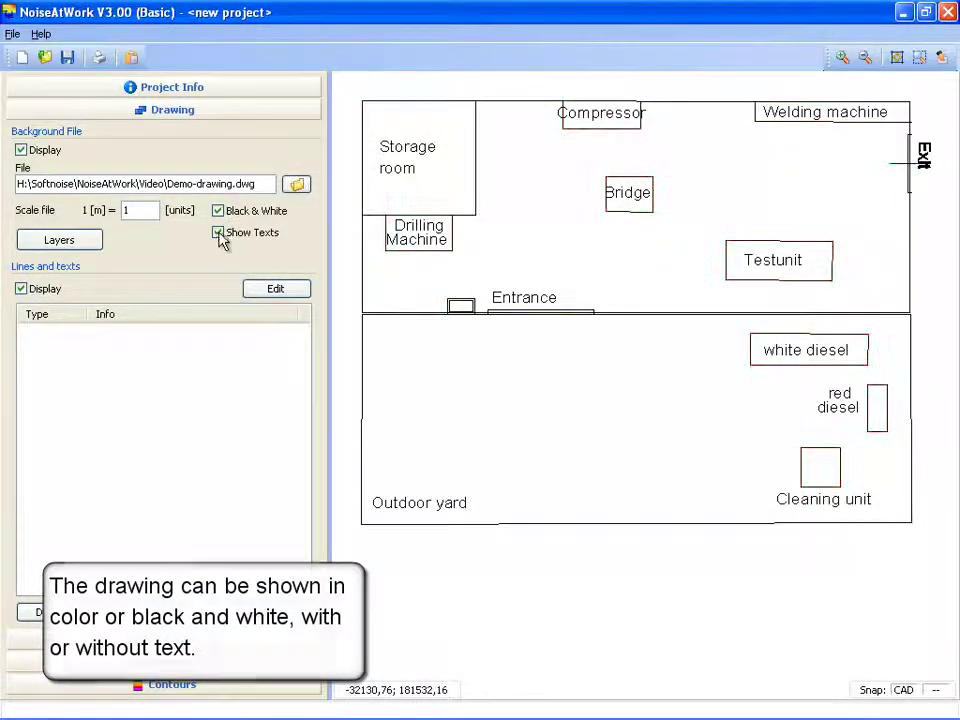
left_click(219, 233)
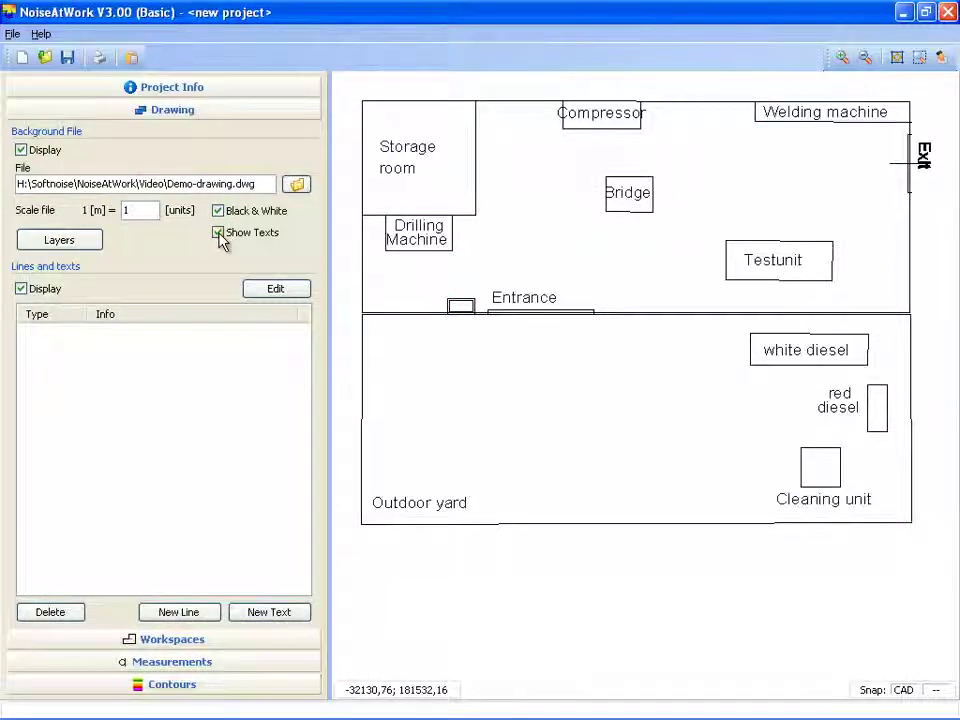
Switch all drawing layers off and back on, then return the drawing to colour.
left_click(73, 246)
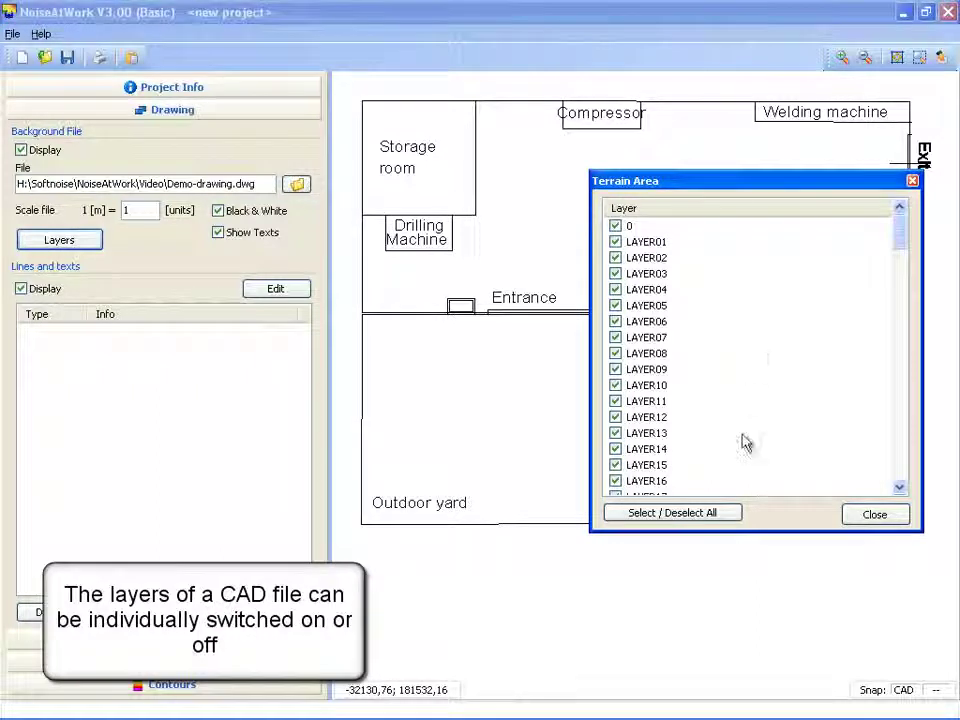
left_click(728, 514)
left_click(728, 514)
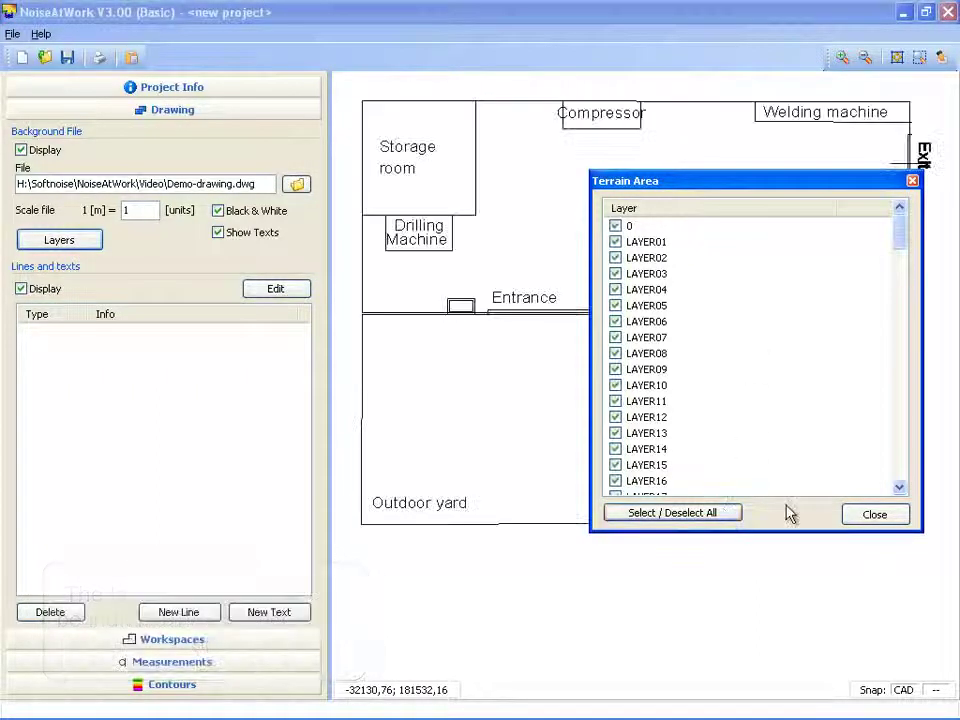
left_click(896, 514)
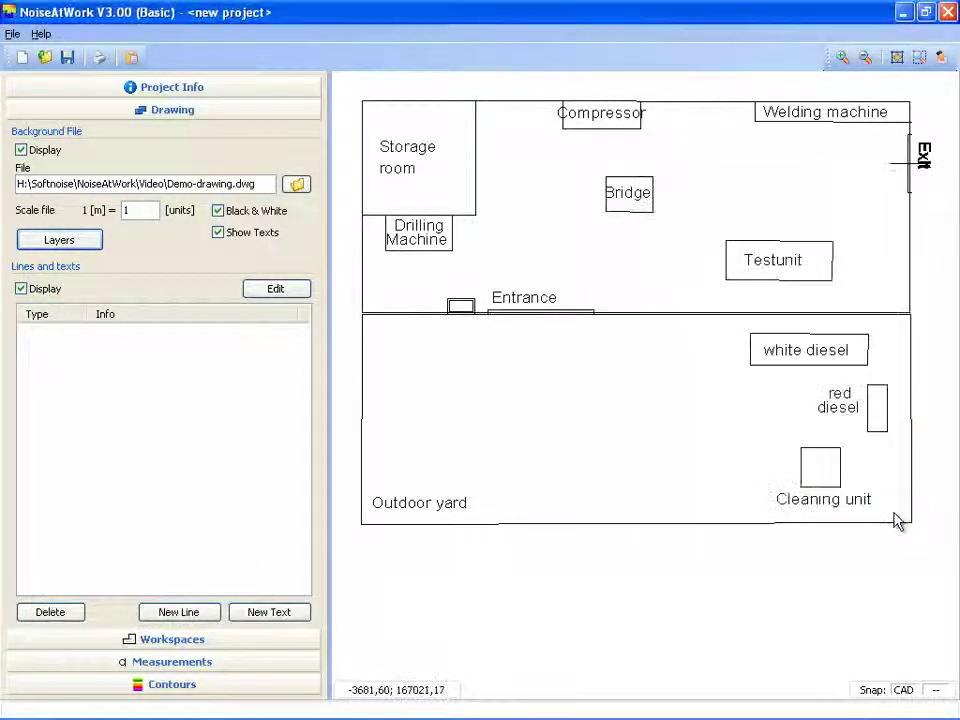
left_click(218, 211)
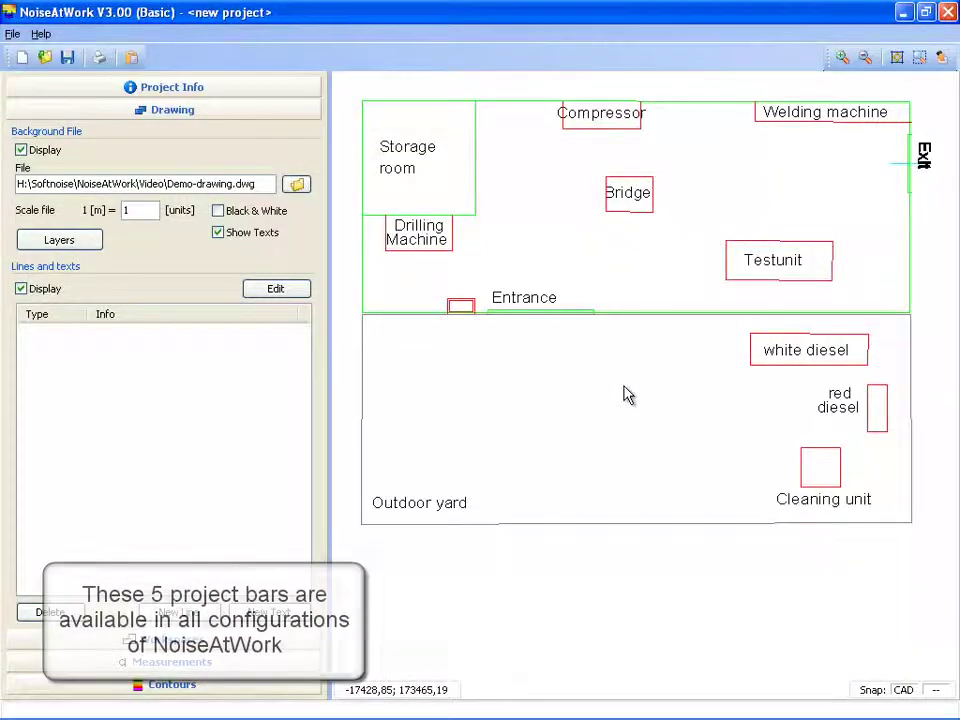
scroll(643, 400, "up", 2)
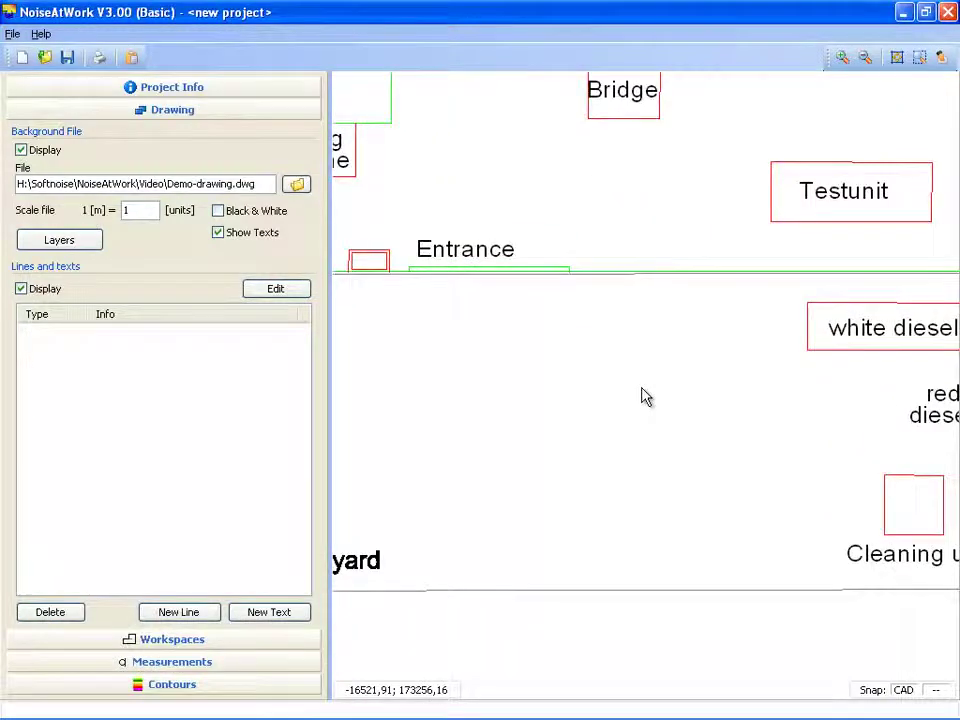
scroll(645, 397, "down", 4)
mouse_move(632, 381)
left_mouse_down()
mouse_move(504, 418)
mouse_move(581, 391)
left_mouse_up()
scroll(608, 392, "up", 2)
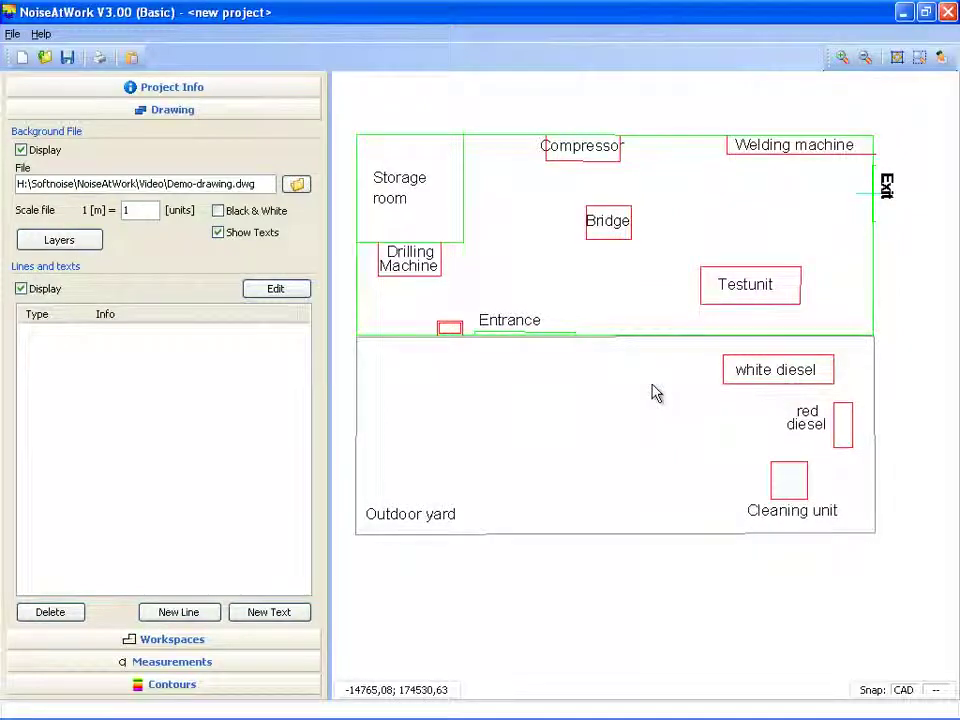
Outline the L-shaped factory hall beside the storage room as the first workspace.
left_click(270, 645)
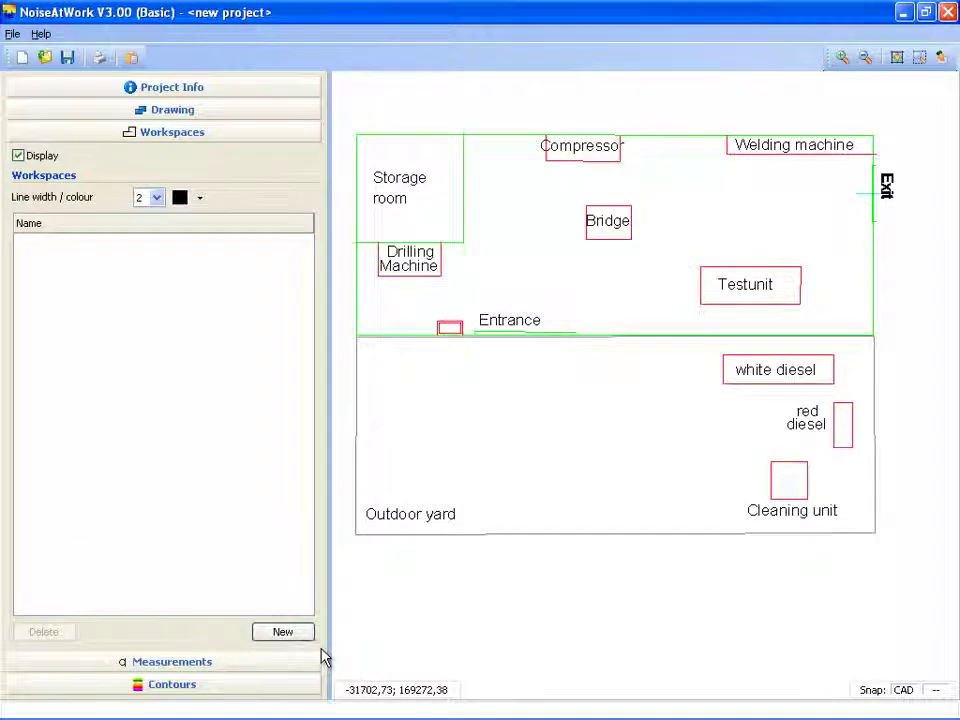
left_click(283, 634)
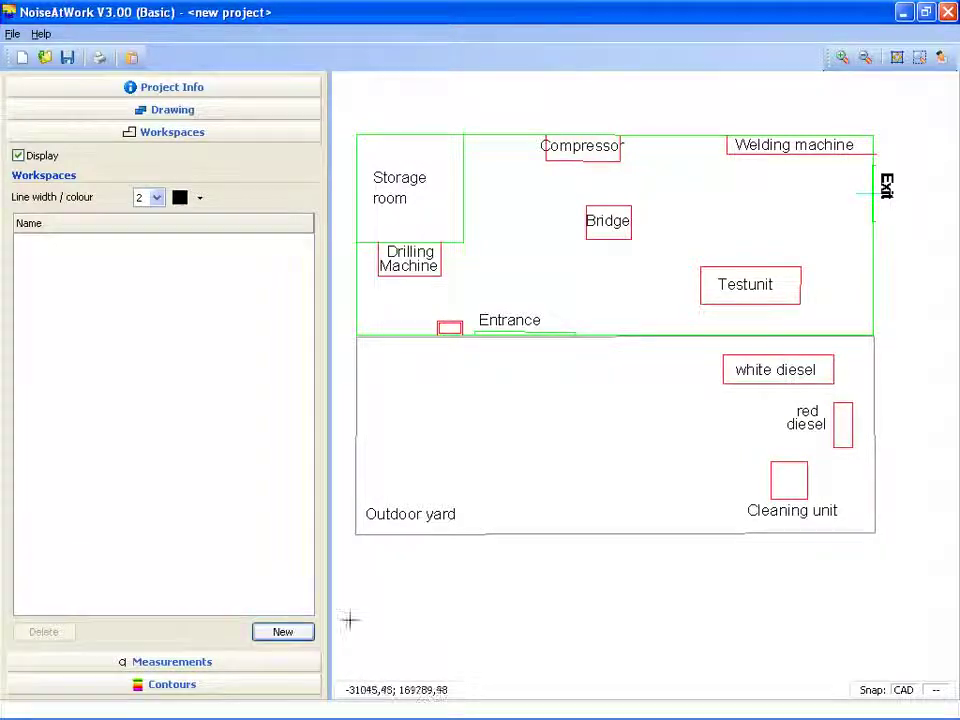
left_click(358, 244)
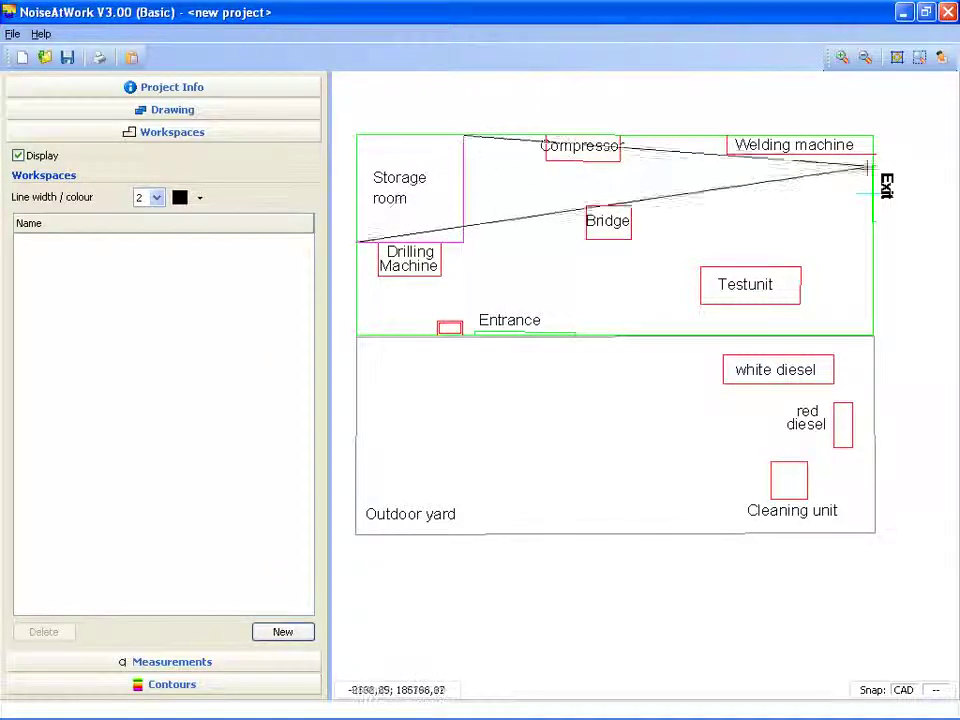
left_click(874, 332)
double_click(358, 335)
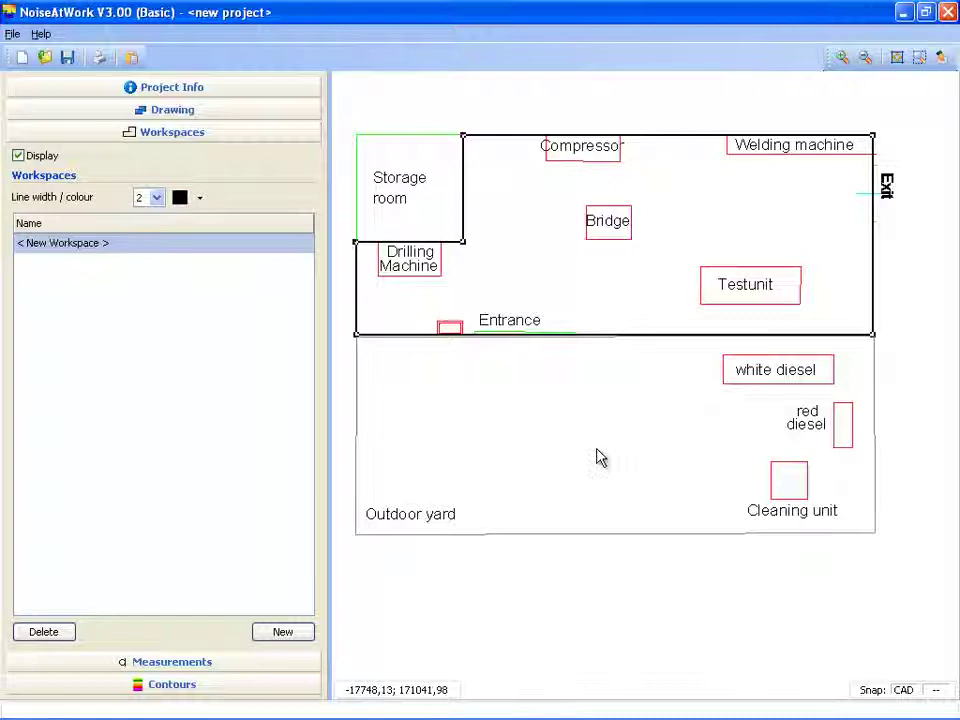
Outline the rectangular outdoor yard below the hall as a second workspace.
left_click(283, 631)
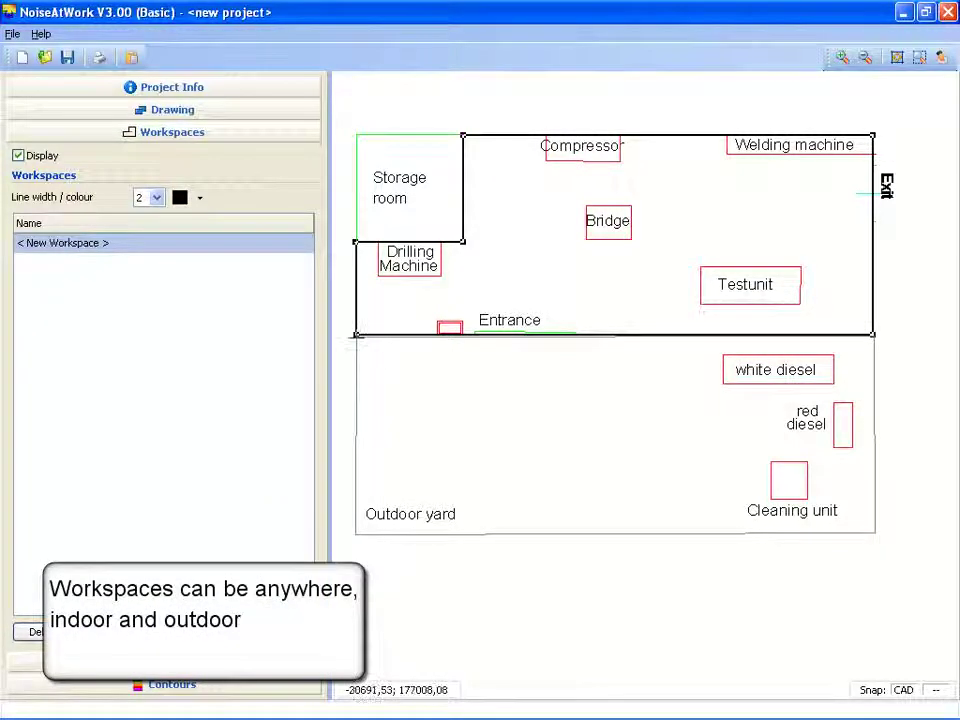
left_click(356, 335)
left_click(871, 340)
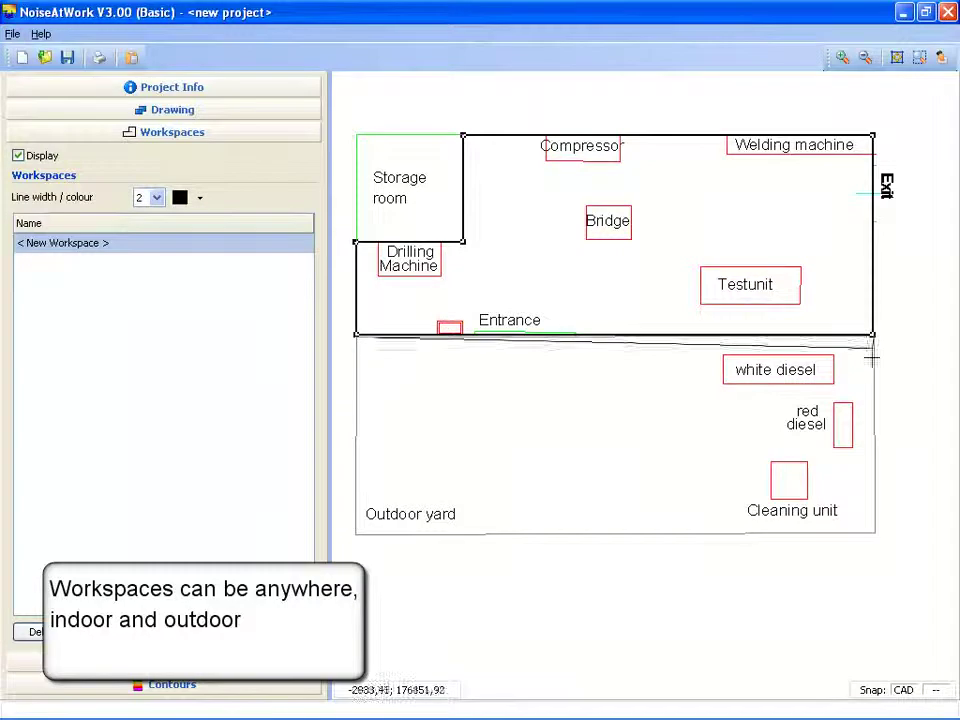
left_click(868, 527)
double_click(356, 533)
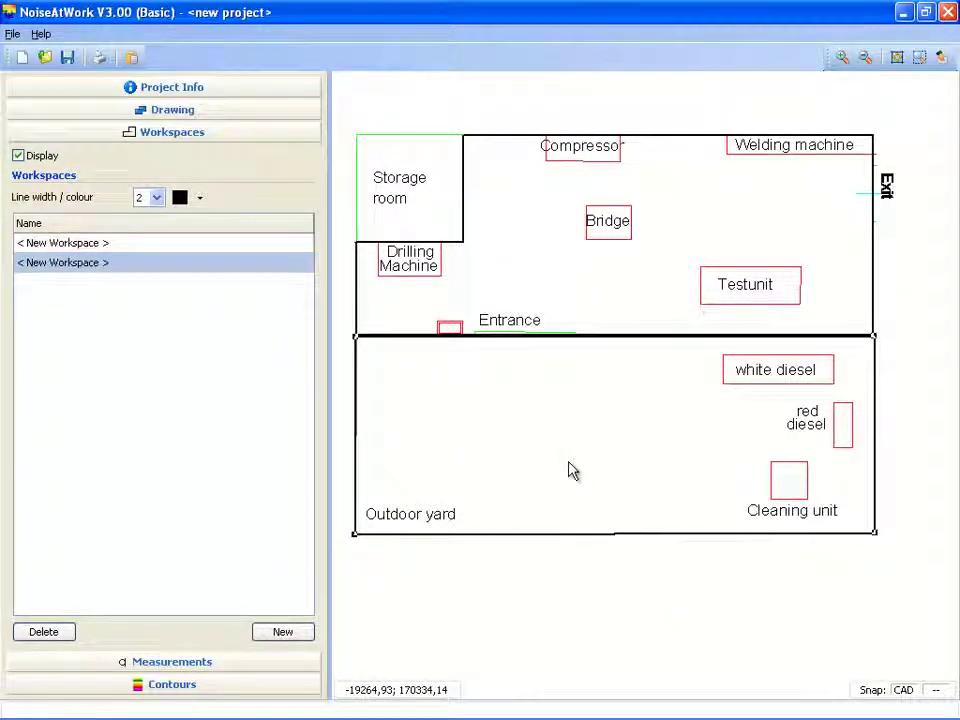
Set measurement points to be labelled with their number.
left_click(302, 662)
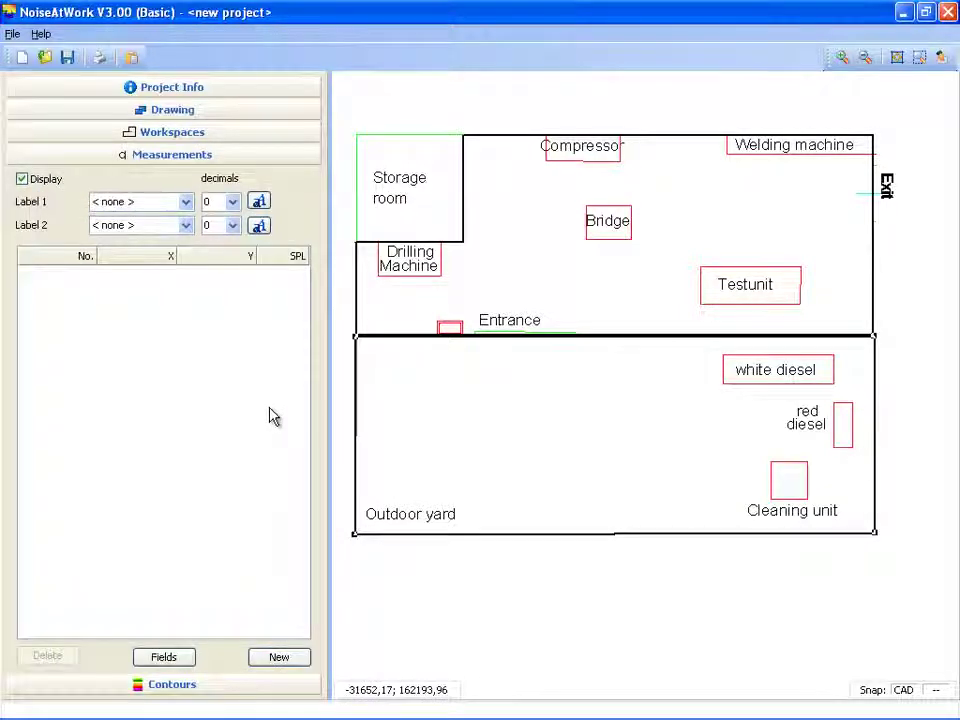
left_click(186, 201)
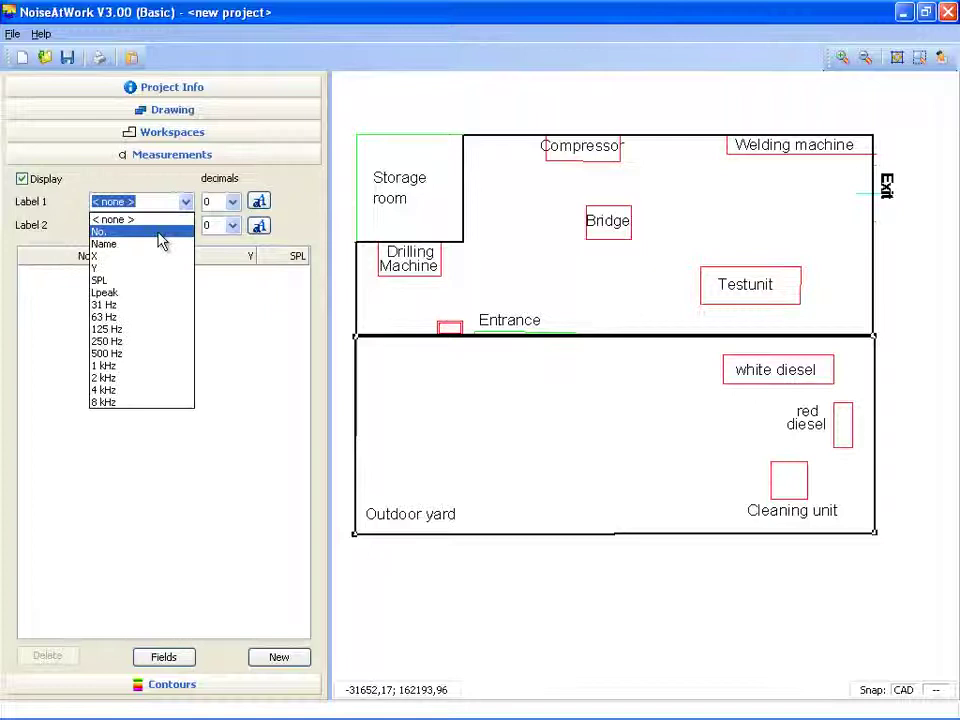
left_click(157, 232)
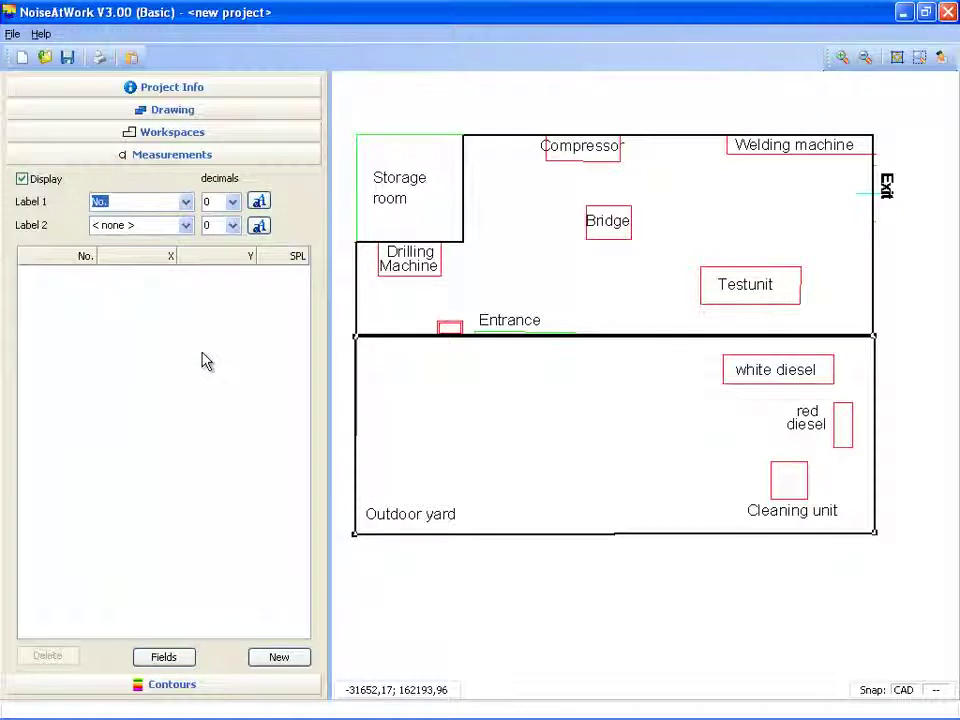
Place measurement points 1–7 inside the hall, from the Storage room to the Drilling Machine.
left_click(299, 664)
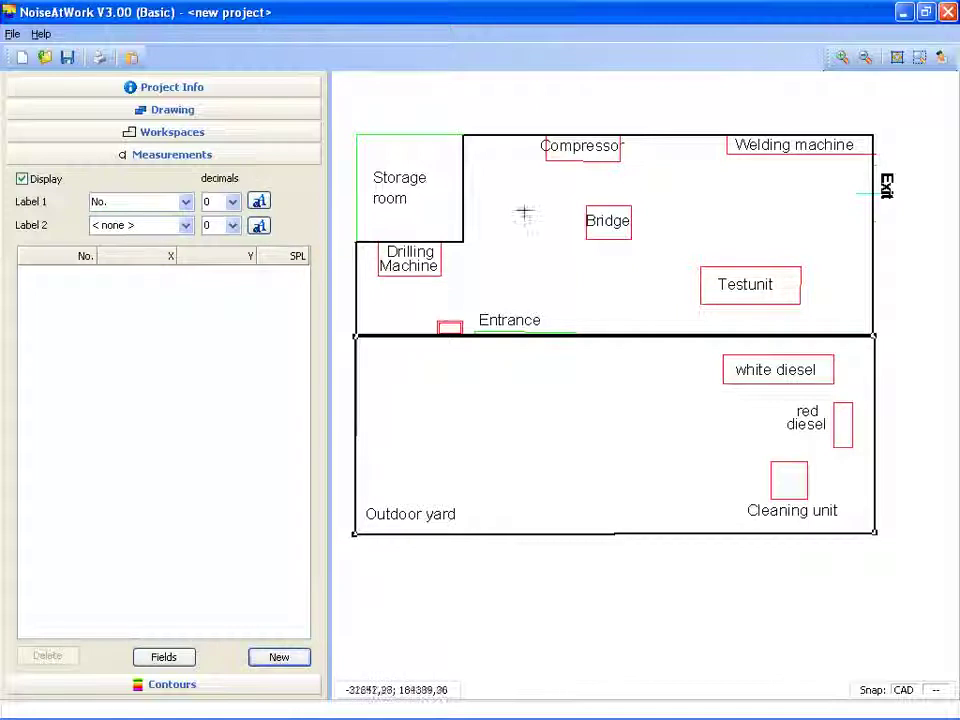
left_click(490, 187)
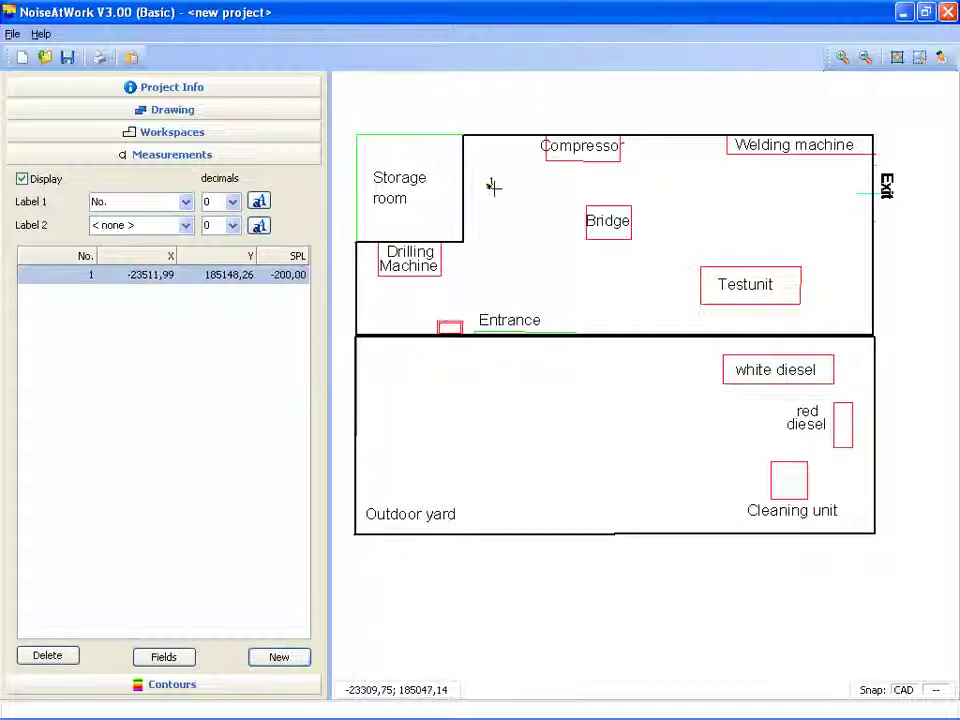
left_click(589, 187)
left_click(693, 188)
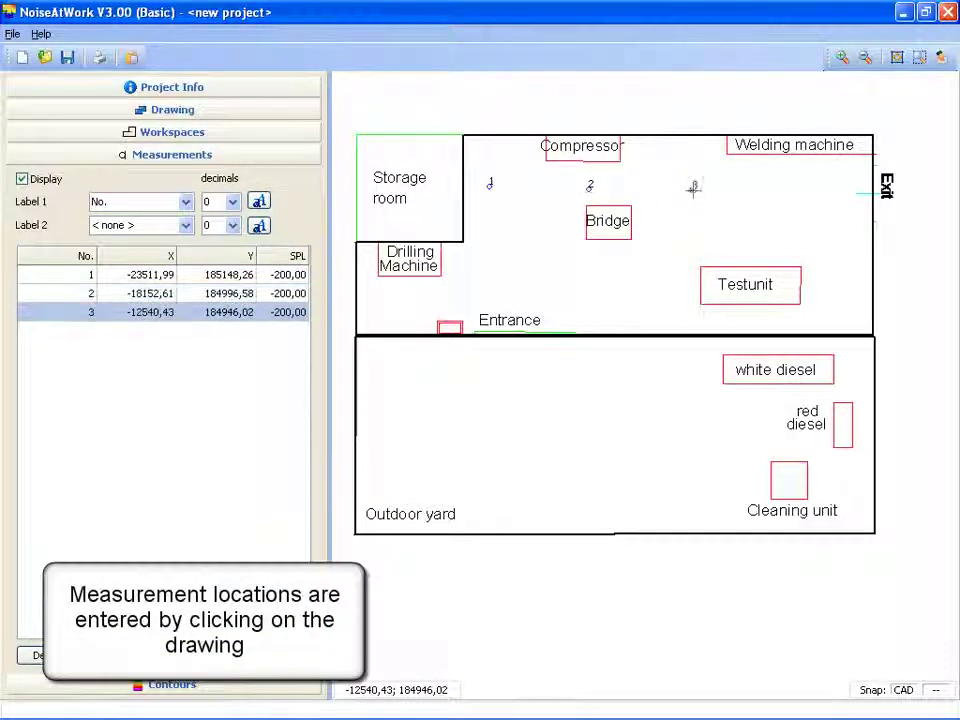
left_click(792, 223)
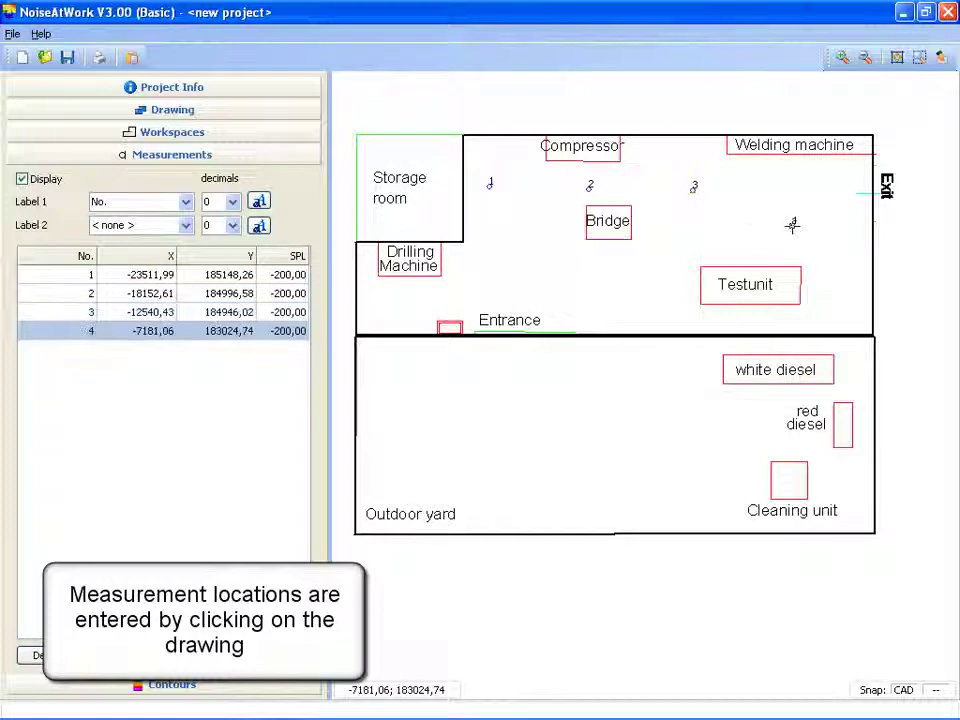
left_click(650, 288)
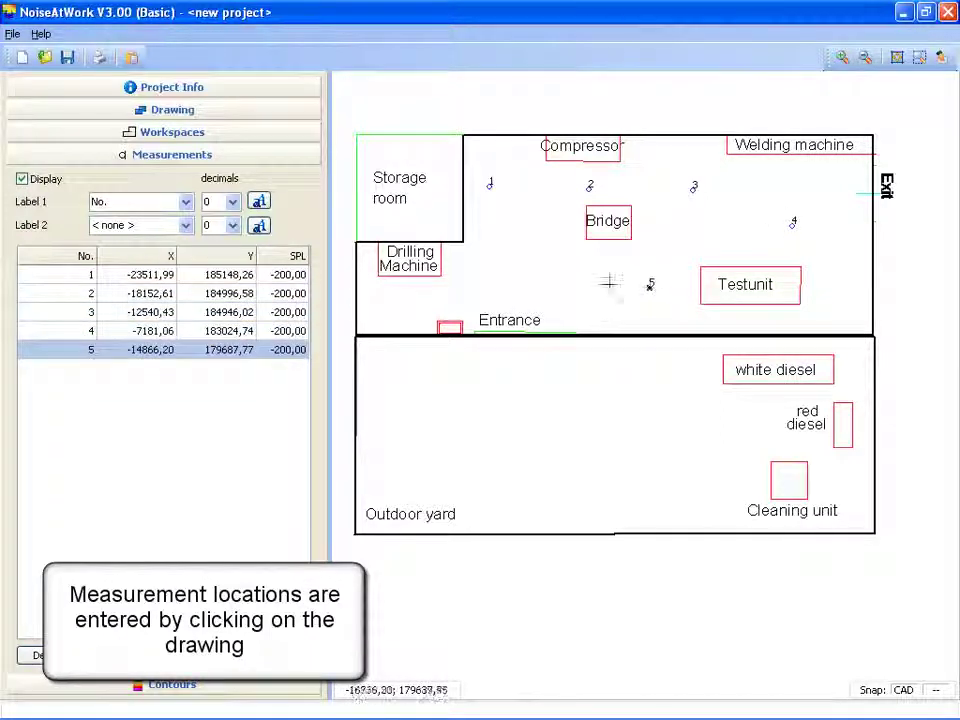
left_click(545, 286)
left_click(417, 299)
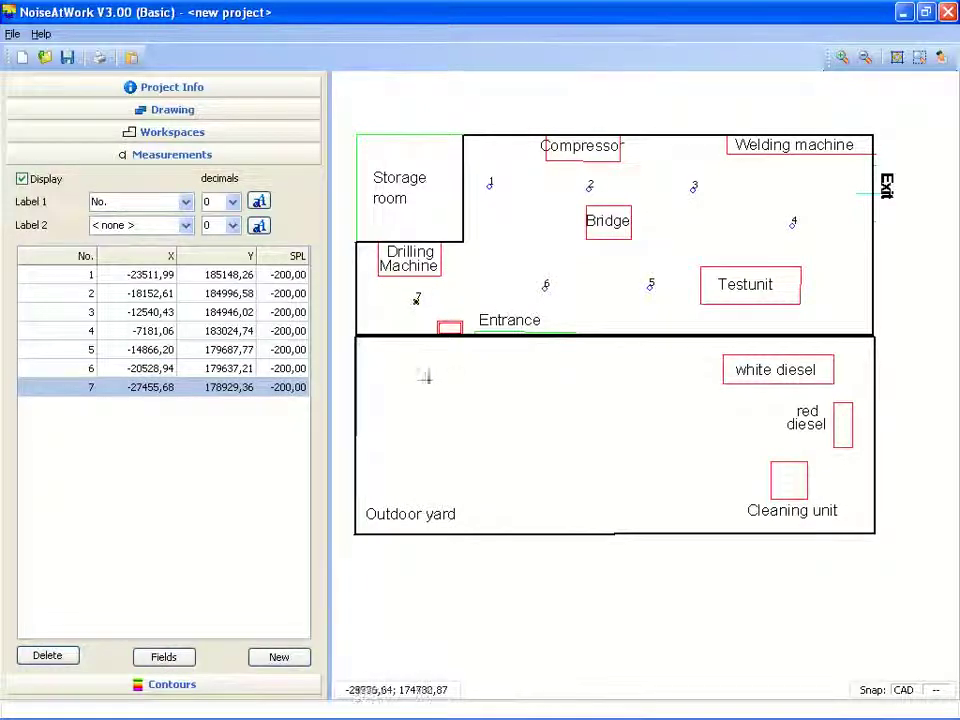
Place measurement points 8–11 in the Outdoor yard, including one near the red diesel.
left_click(425, 379)
left_click(594, 378)
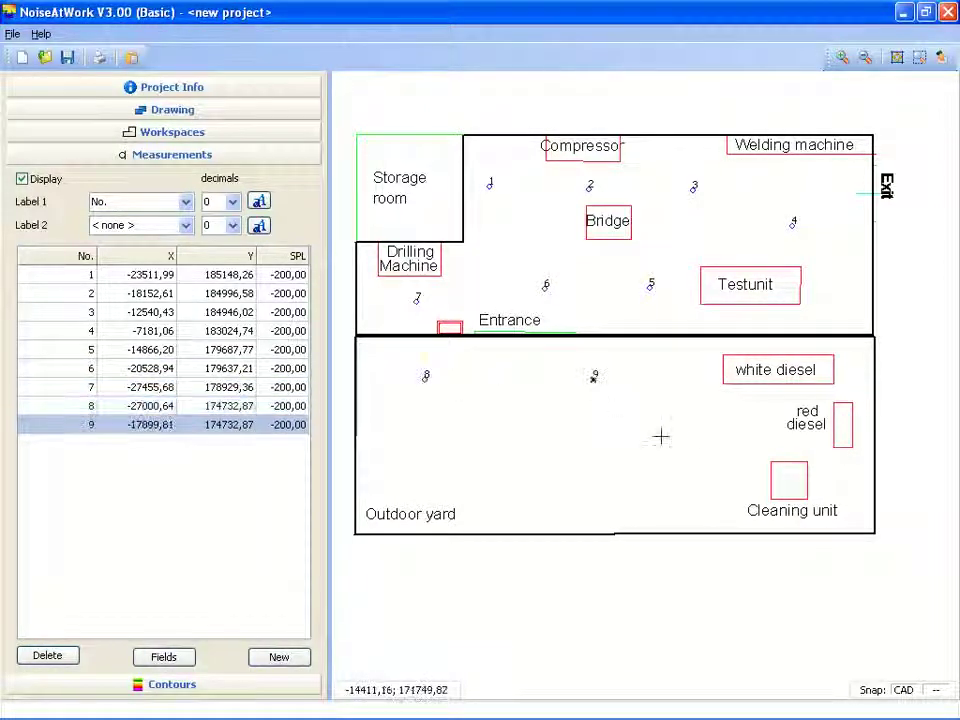
left_click(709, 448)
left_click(500, 451)
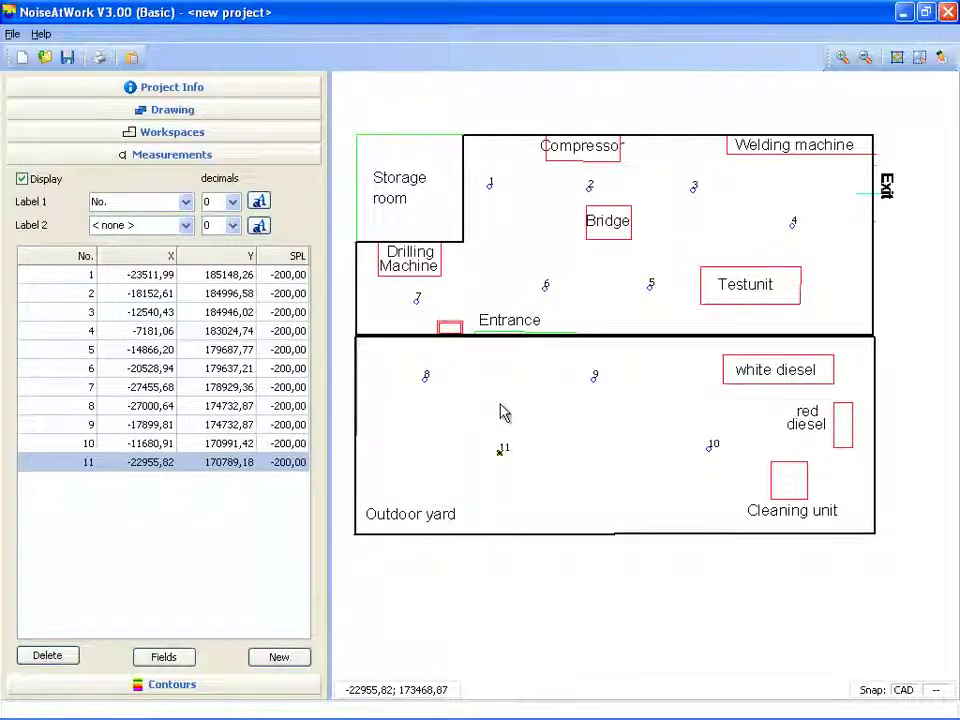
left_click(295, 276)
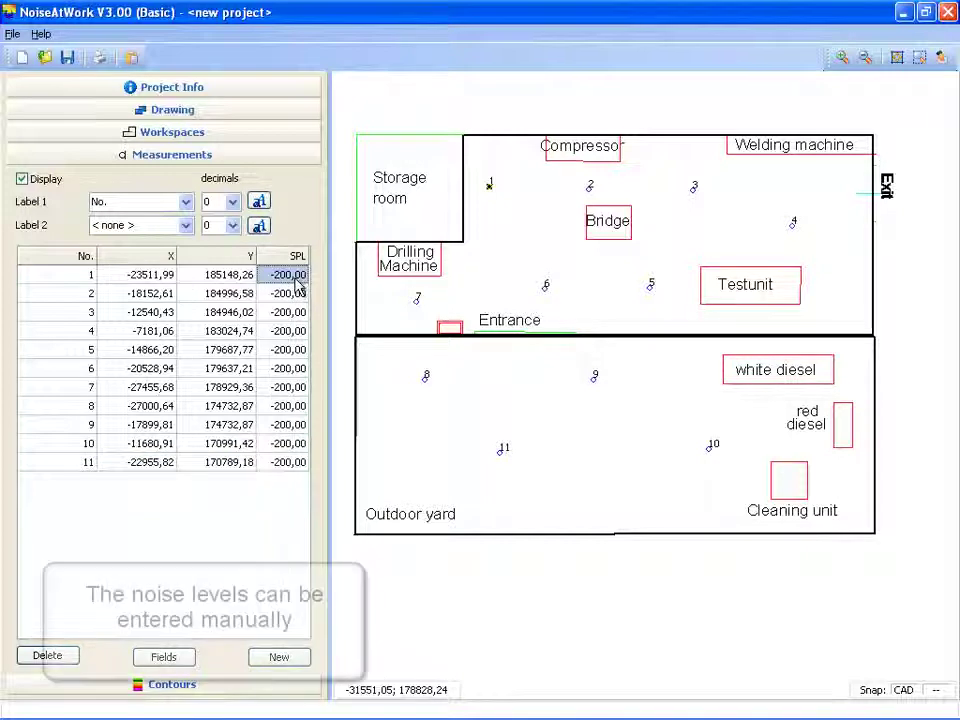
Enter SPL levels 82, 84, 86, 88, 89 and 91 for measurement points 1–6.
type("88")
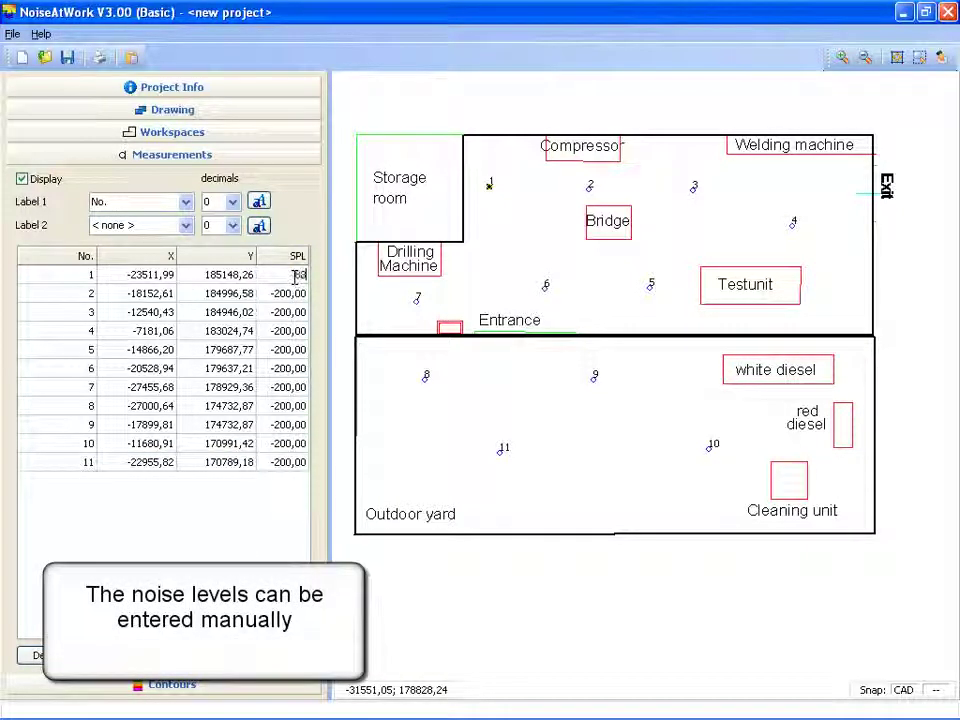
key("Return")
key("BackSpace")
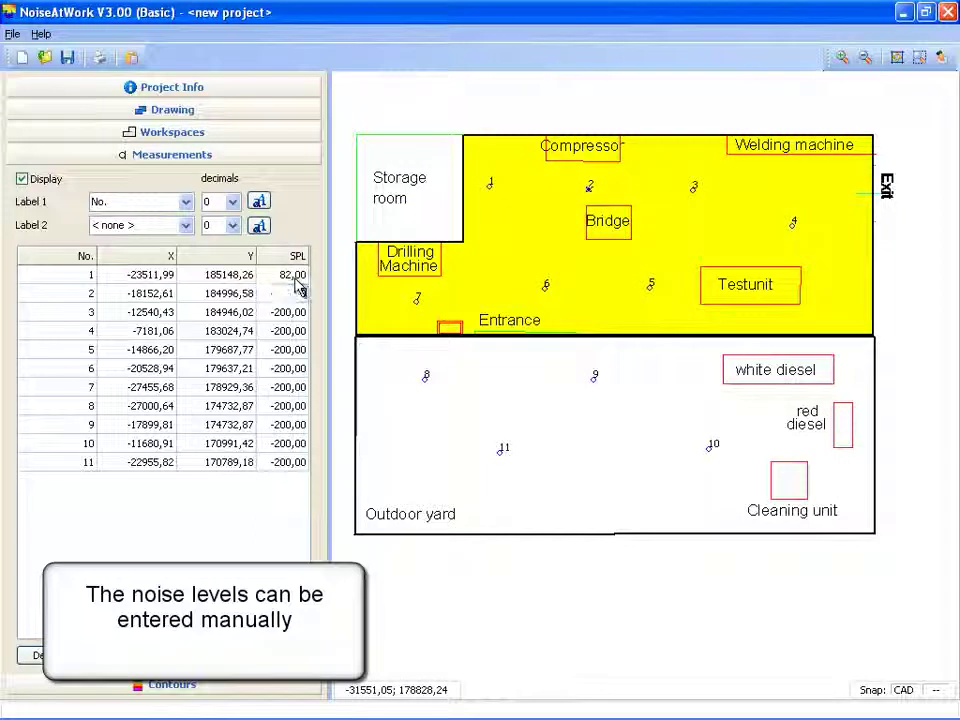
type("84")
key("Return")
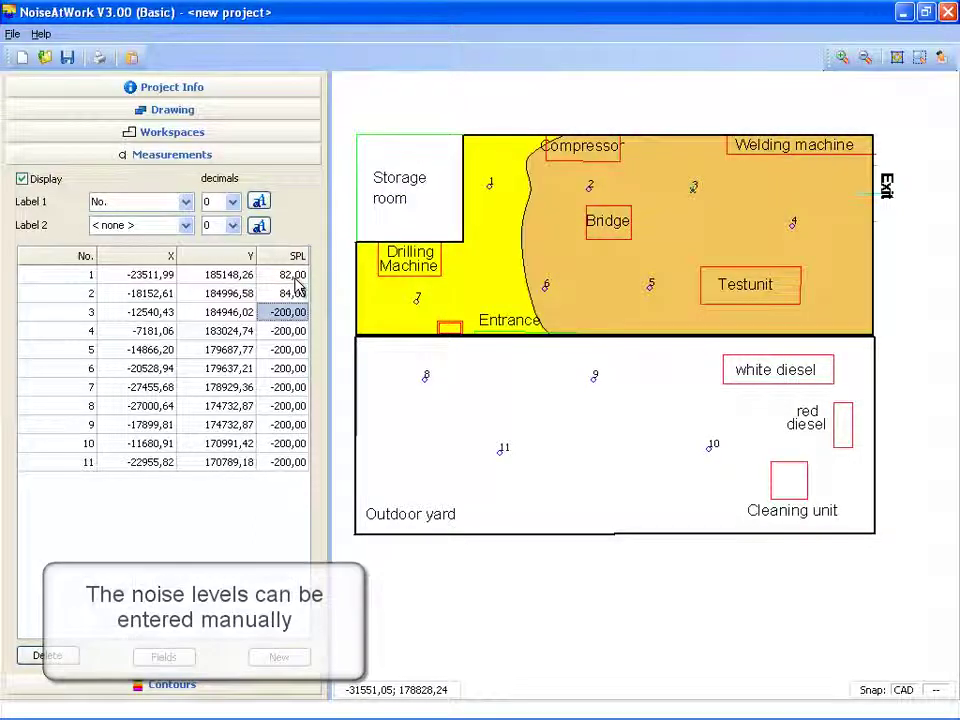
type("88")
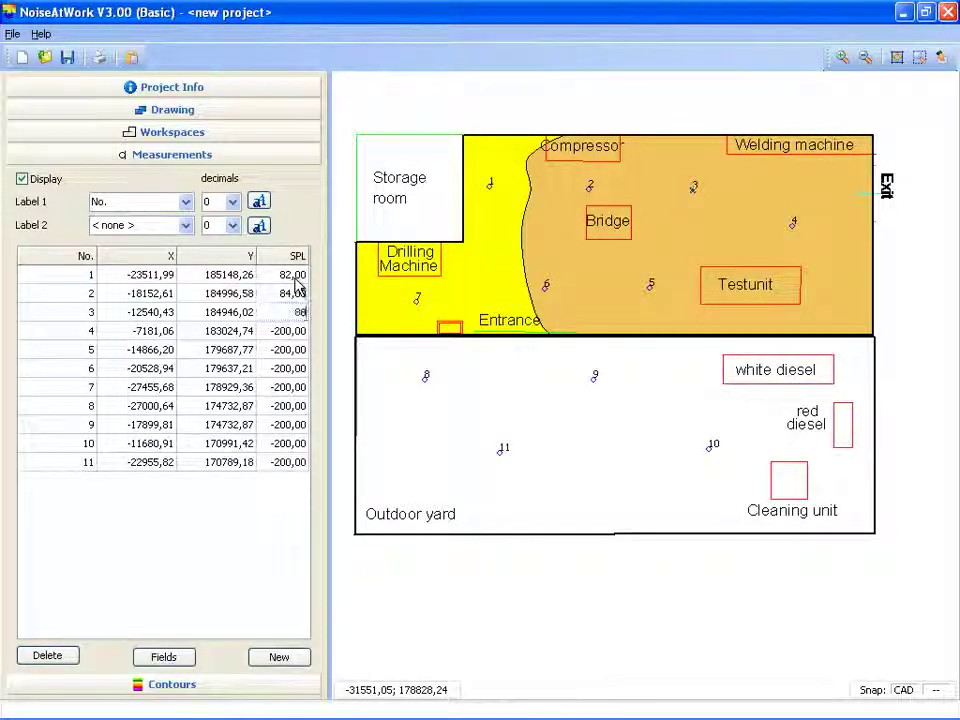
key("Return")
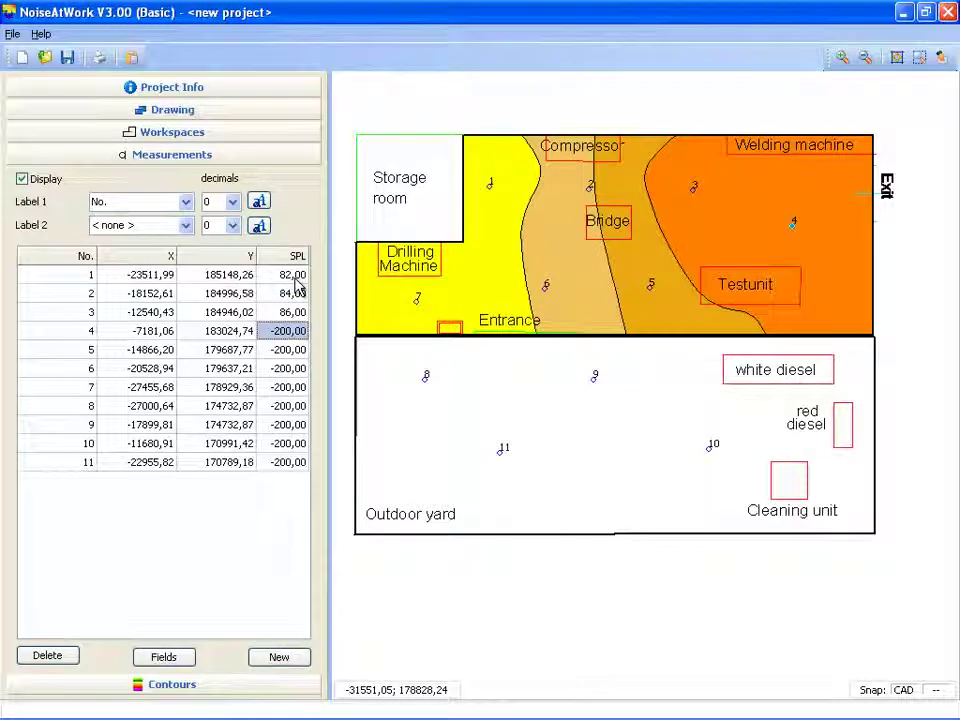
type("88")
key("Return")
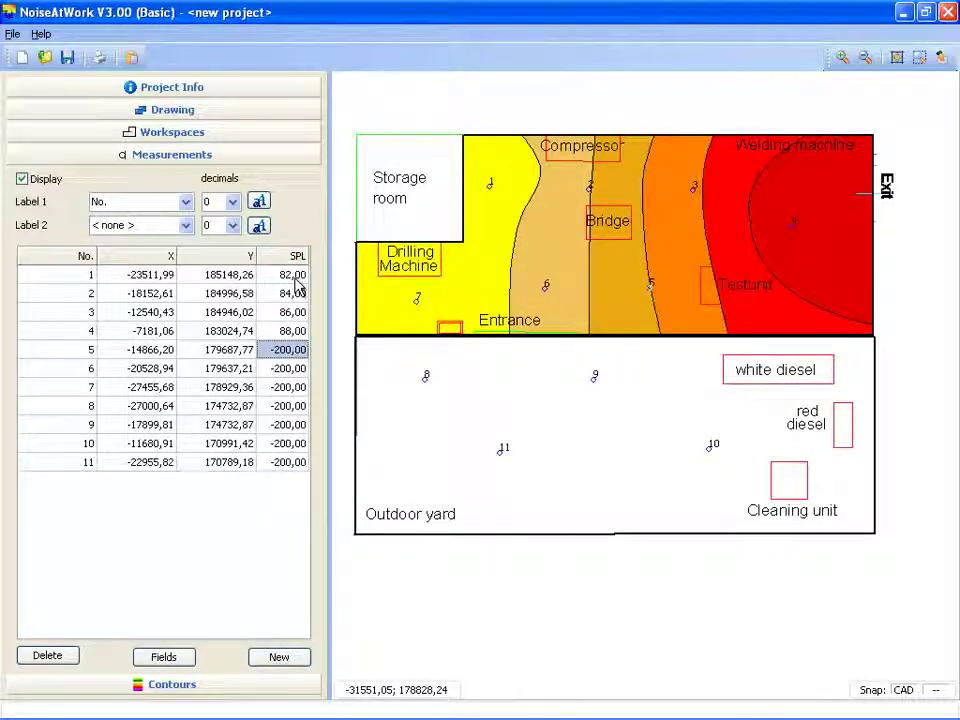
type("89")
key("Return")
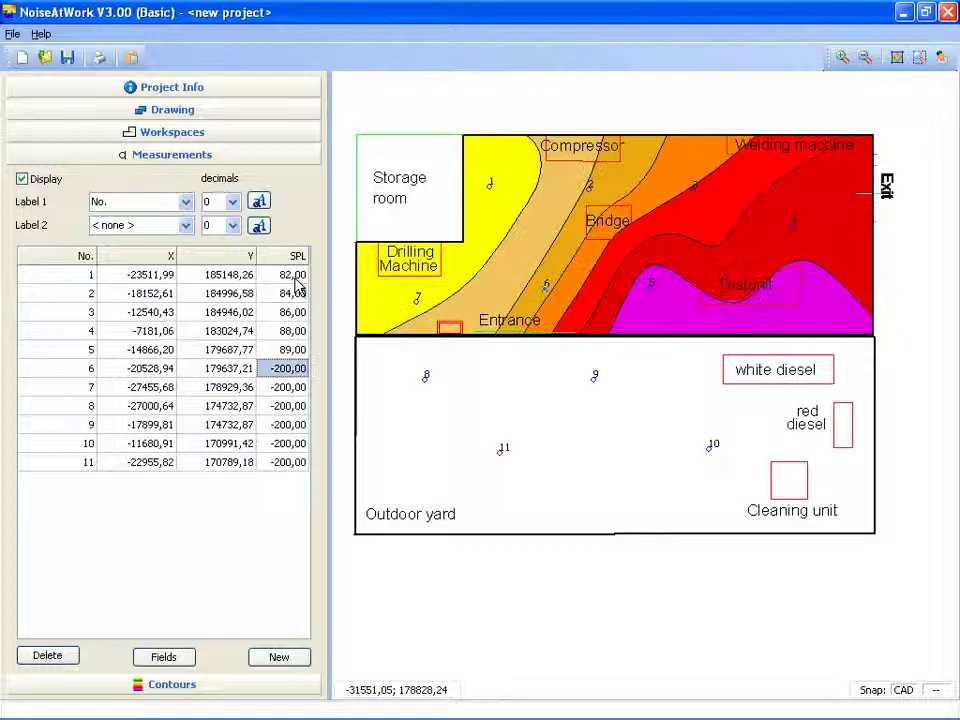
type("91")
key("Return")
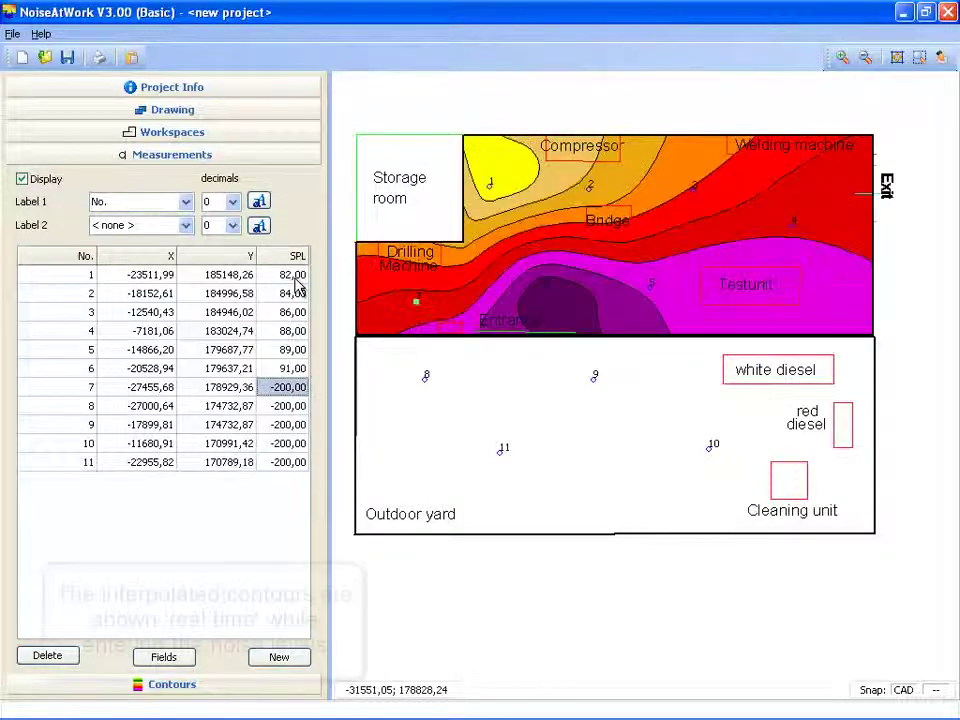
Enter SPL levels 91, 79, 81, 82 and 78 for points 7–11, correcting point 7.
type("98")
key("Return")
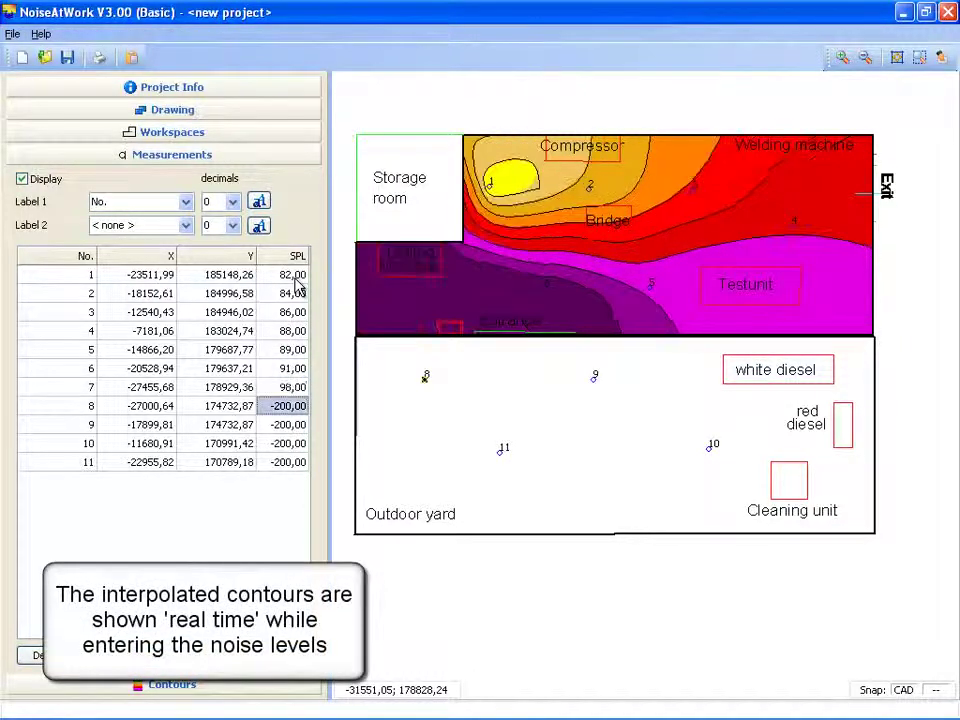
key("Up")
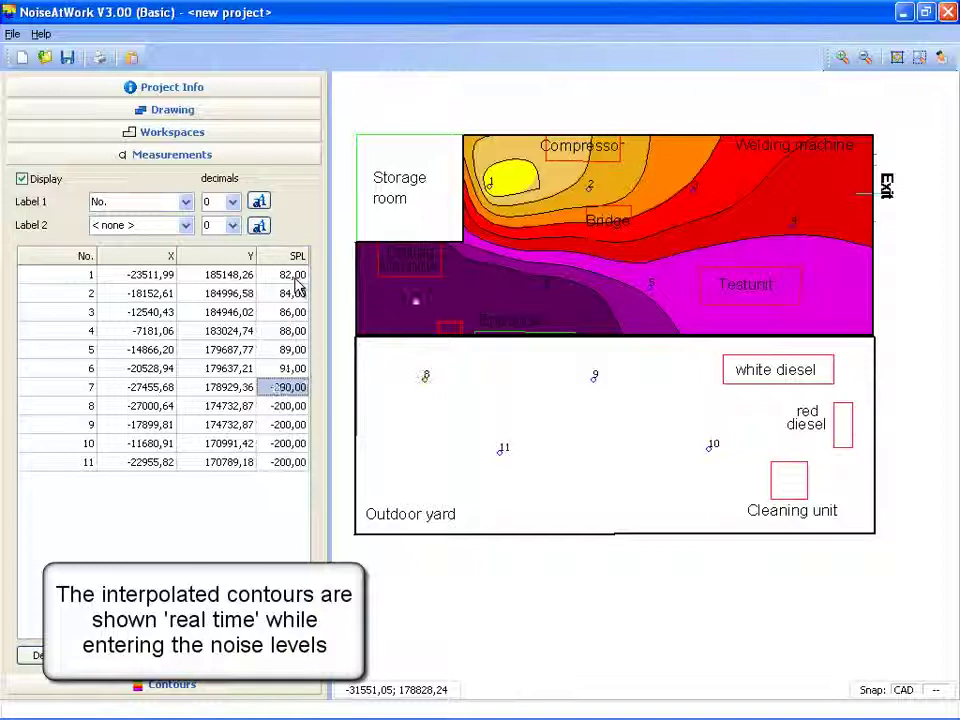
type("91")
key("Return")
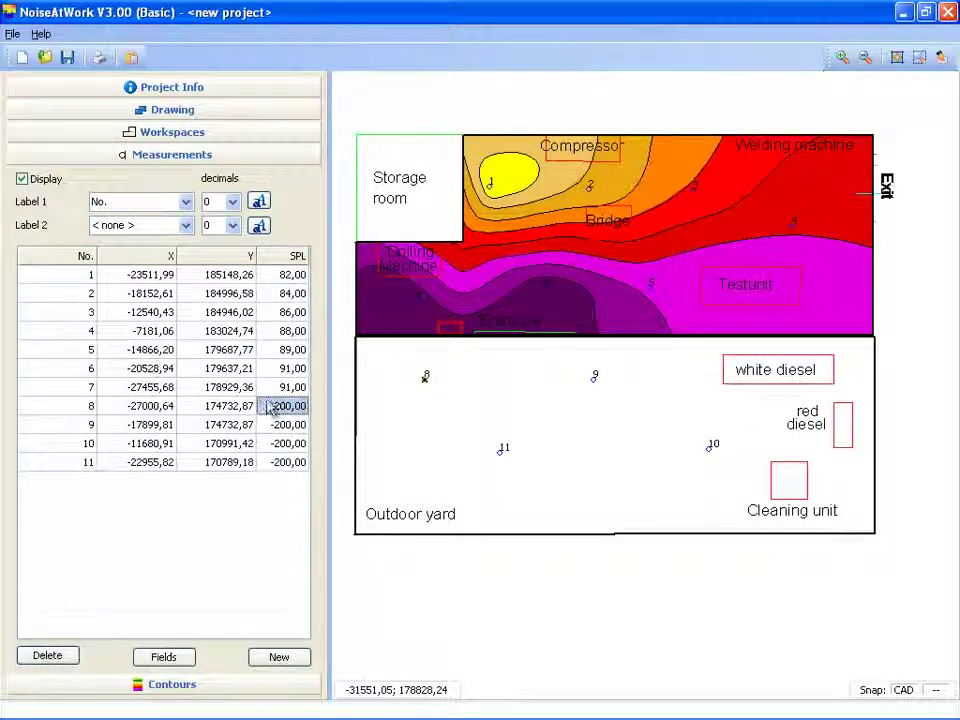
type("790")
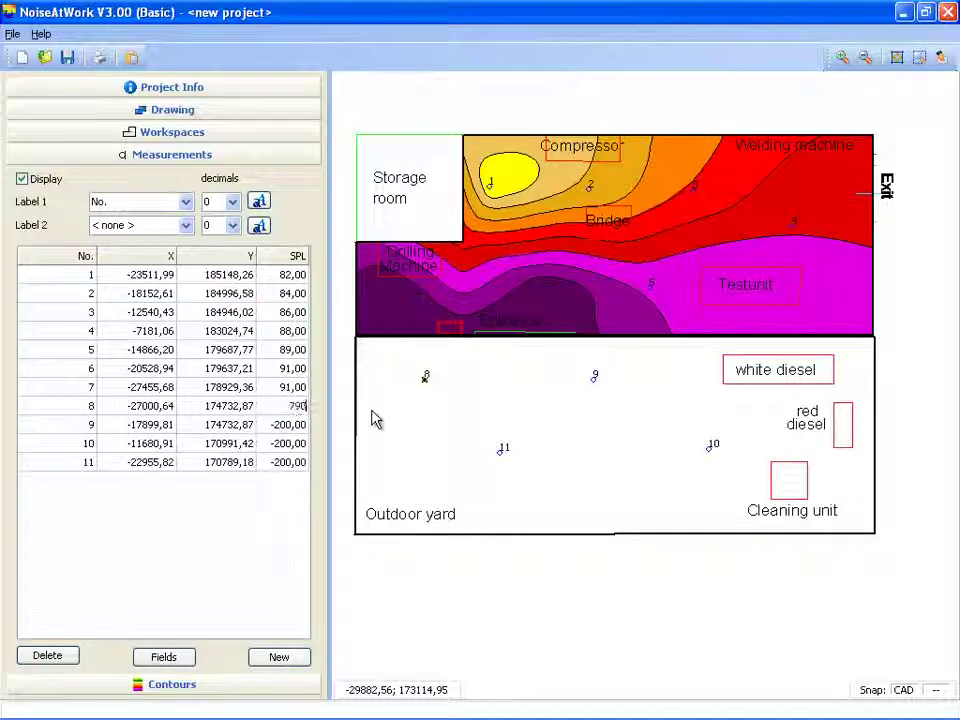
key("shift+Home")
type("79")
key("Return")
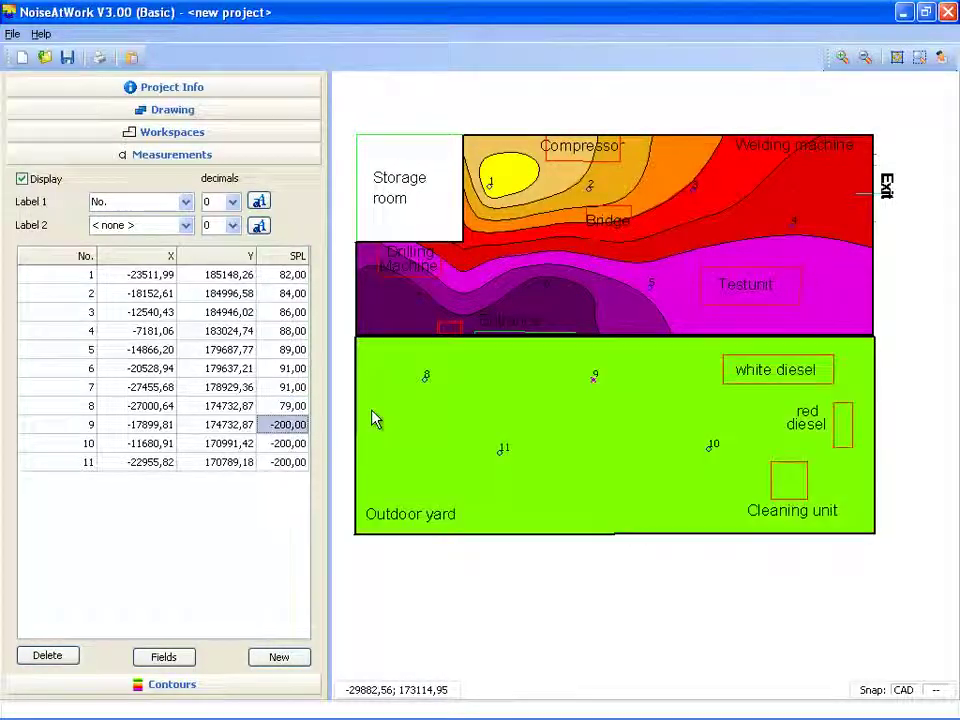
type("81")
key("Return")
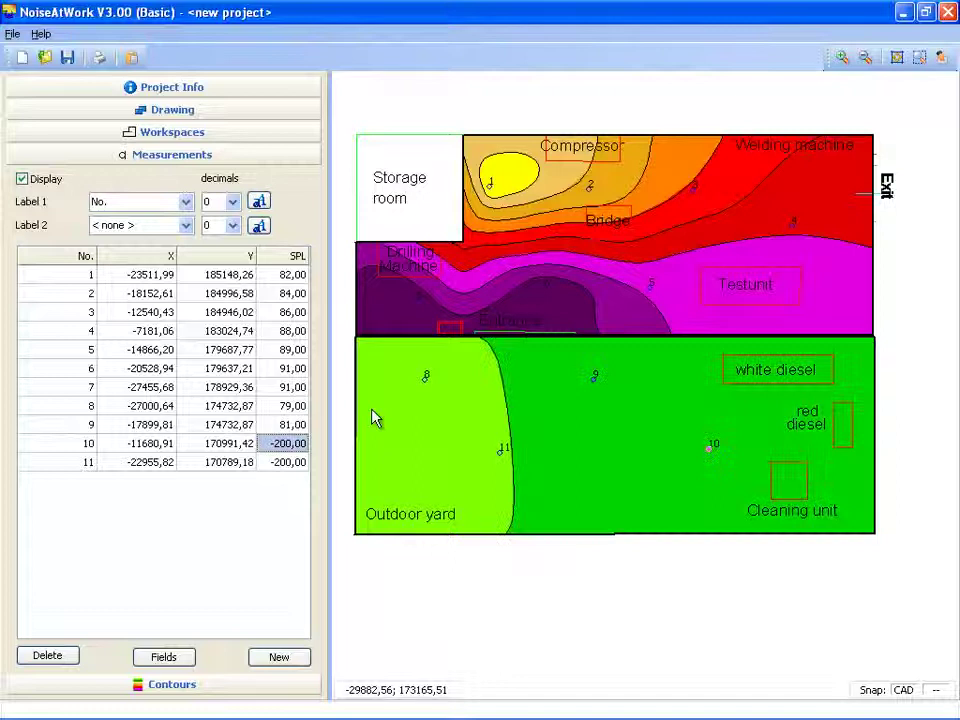
type("82")
key("Return")
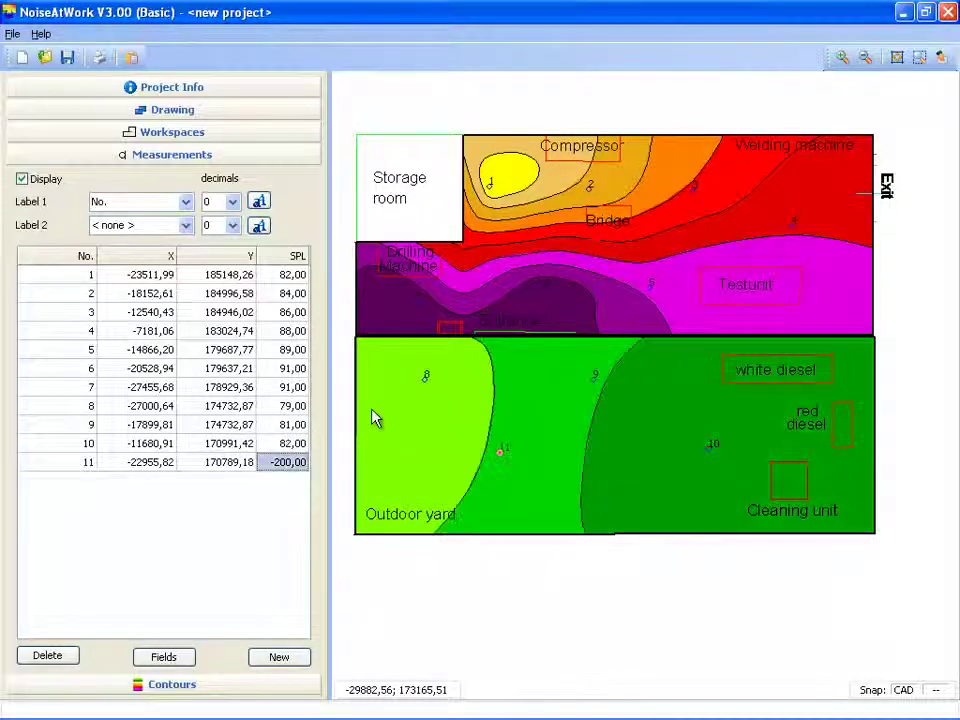
type("78")
key("Return")
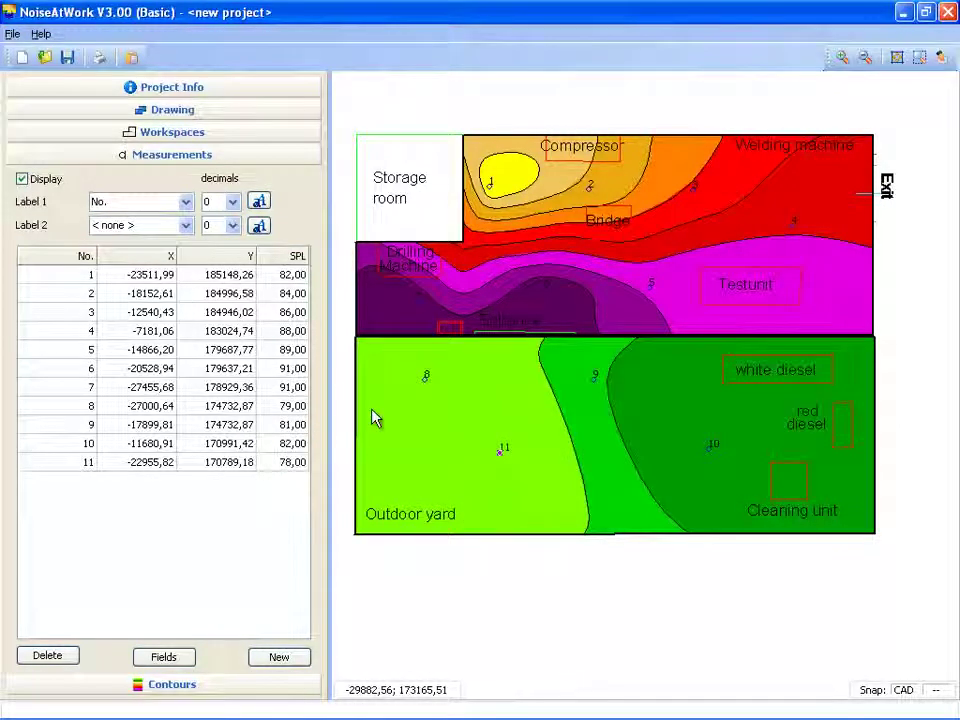
Copy the SPL readings G8:G18 from the Excel sheet for the measurement table.
left_click(298, 279)
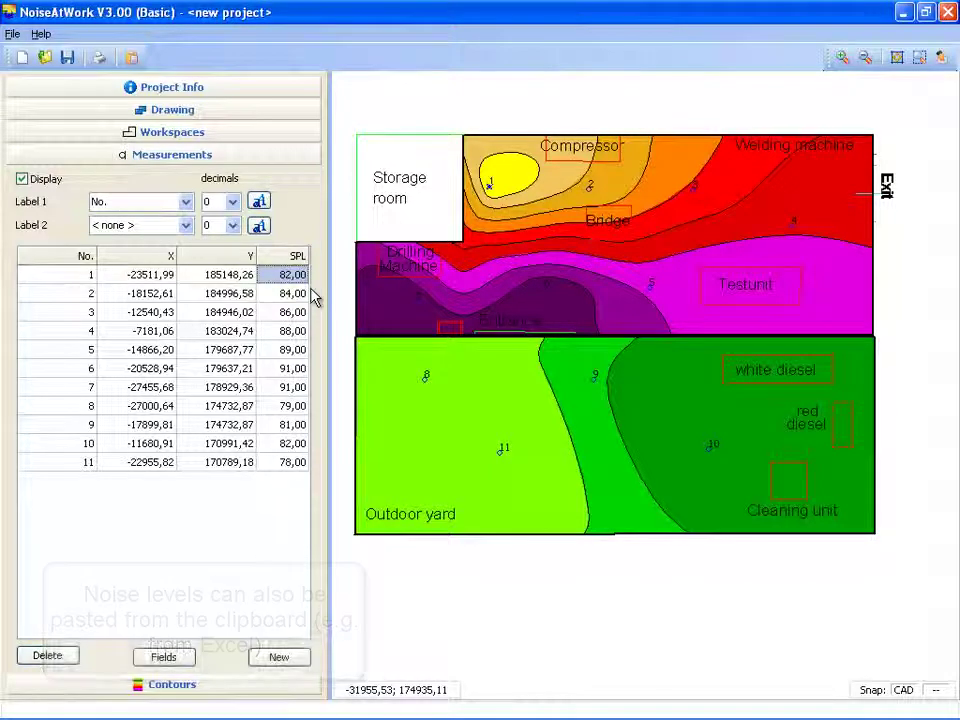
key("alt+Tab")
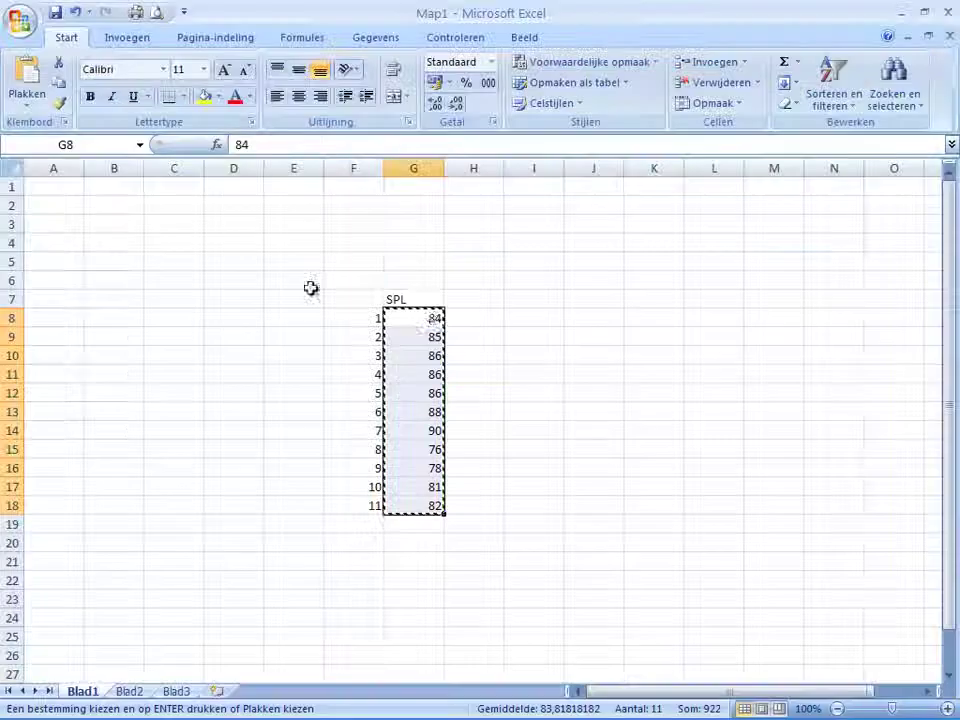
left_click_drag(430, 318, 428, 508)
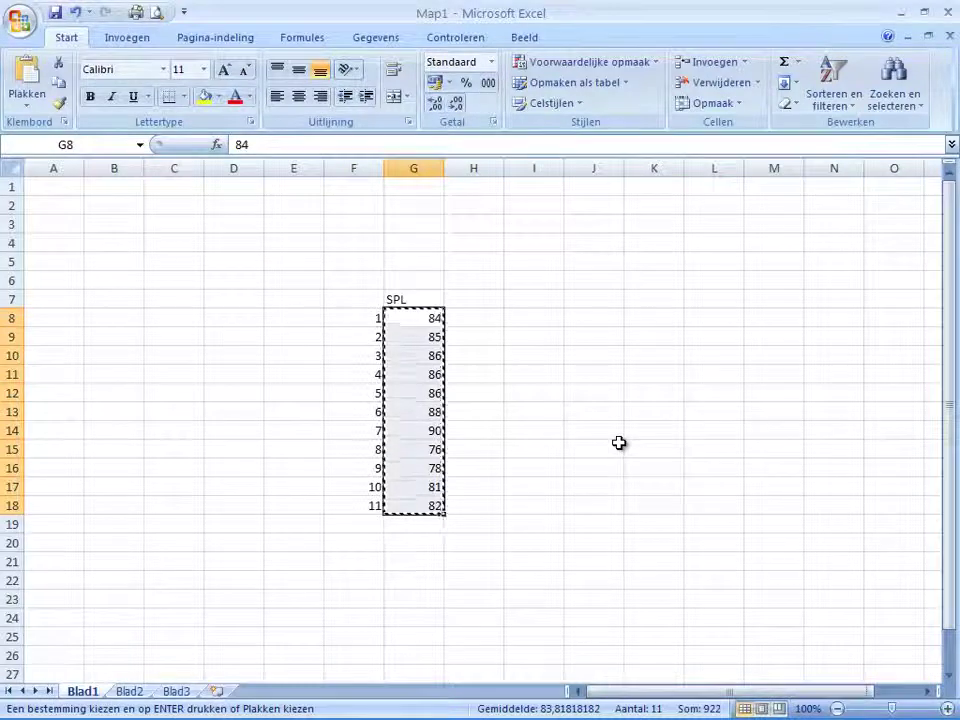
key("alt+Tab")
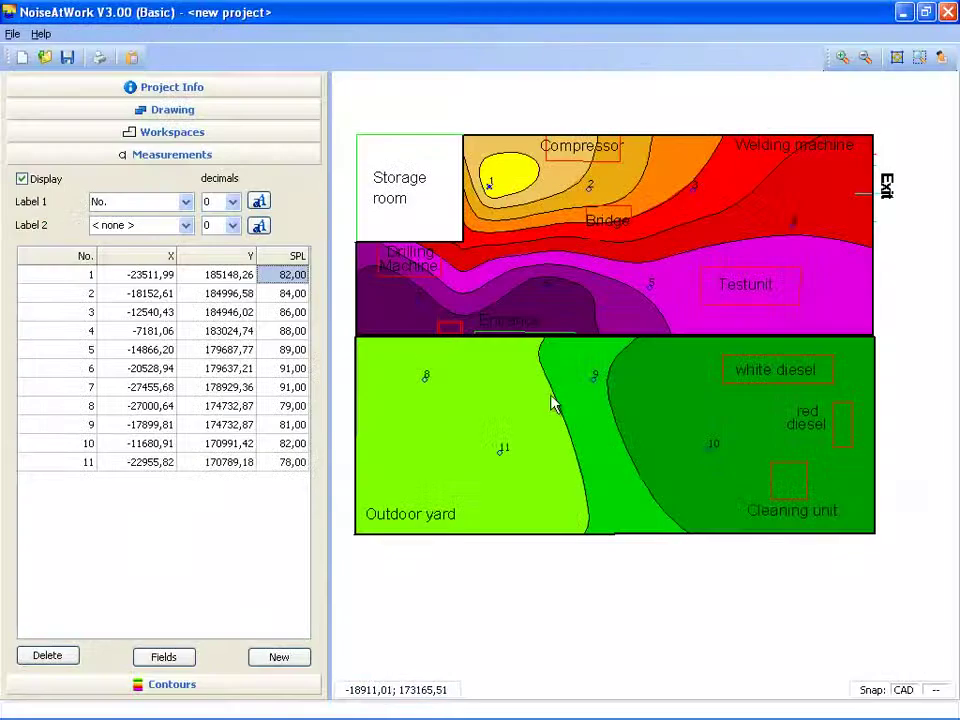
Paste the copied Excel readings into the SPL column from the first measurement down.
left_click(280, 275)
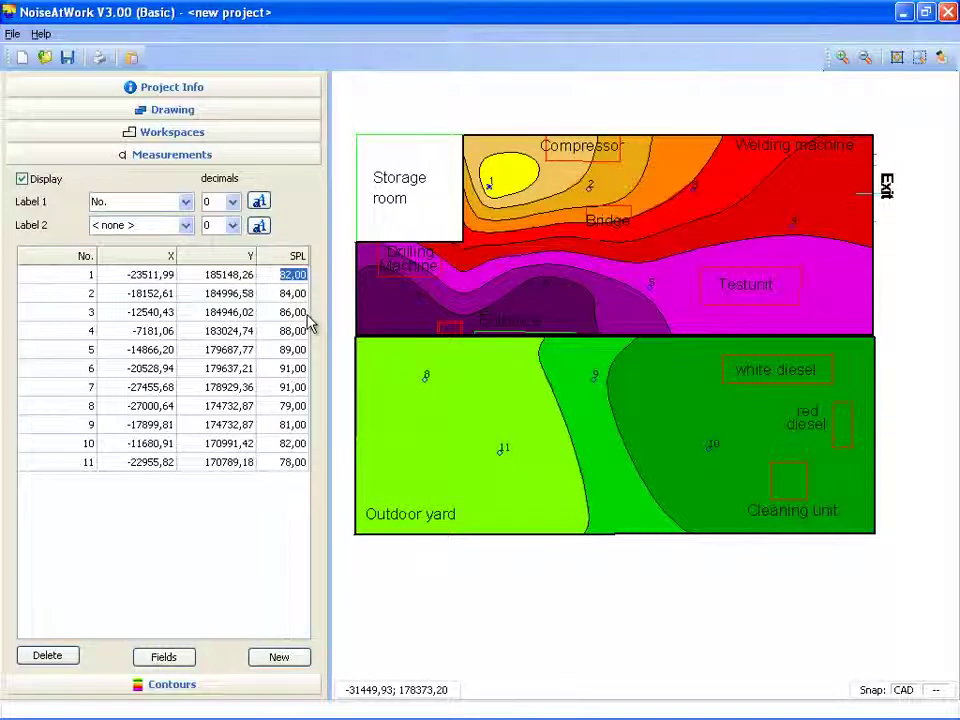
key("ctrl+v")
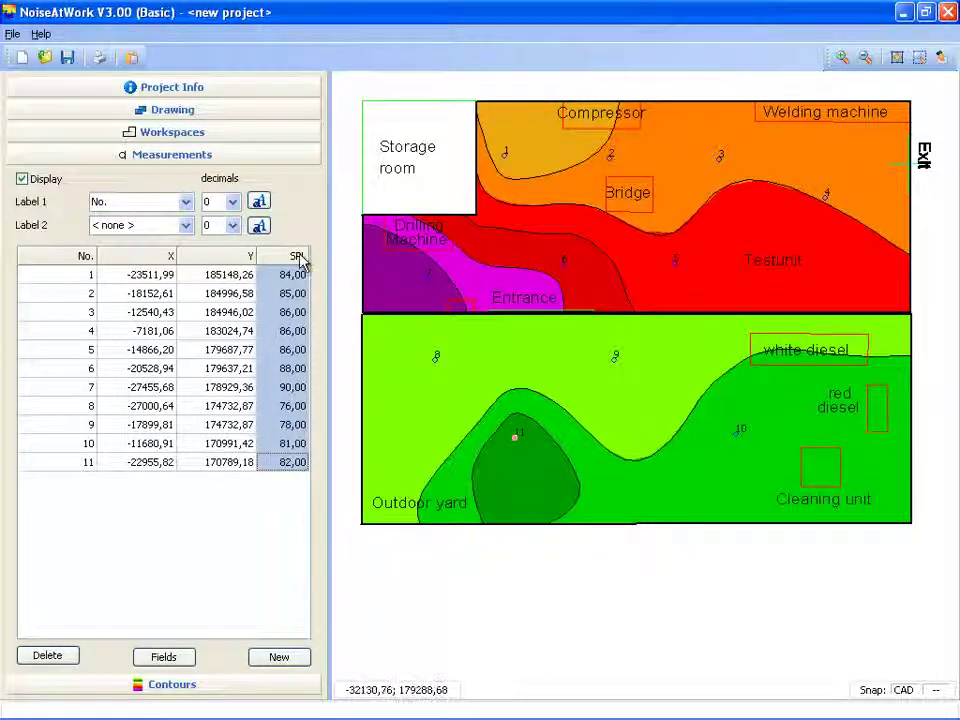
Check the Fields list, close it unchanged, and expand the SPL contour colour-band settings.
left_click(186, 657)
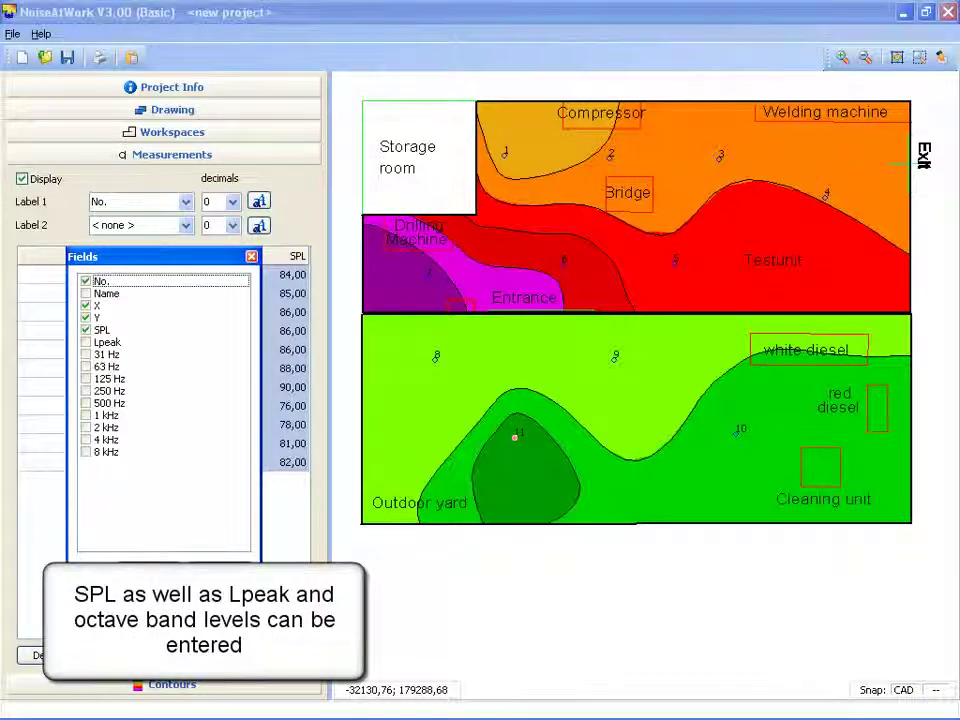
left_click(160, 585)
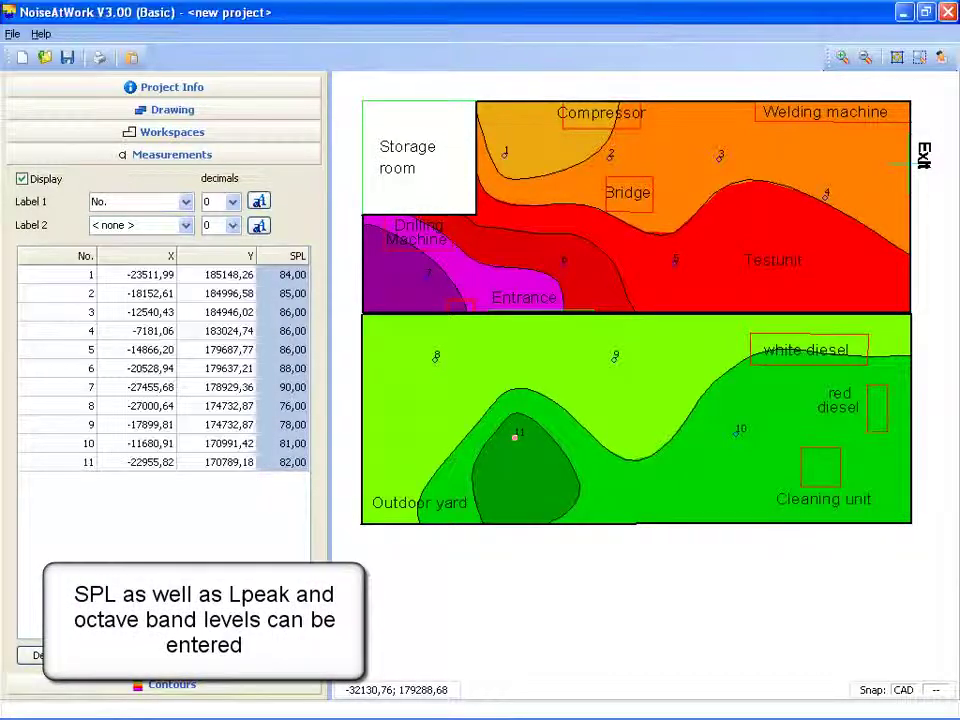
left_click(222, 688)
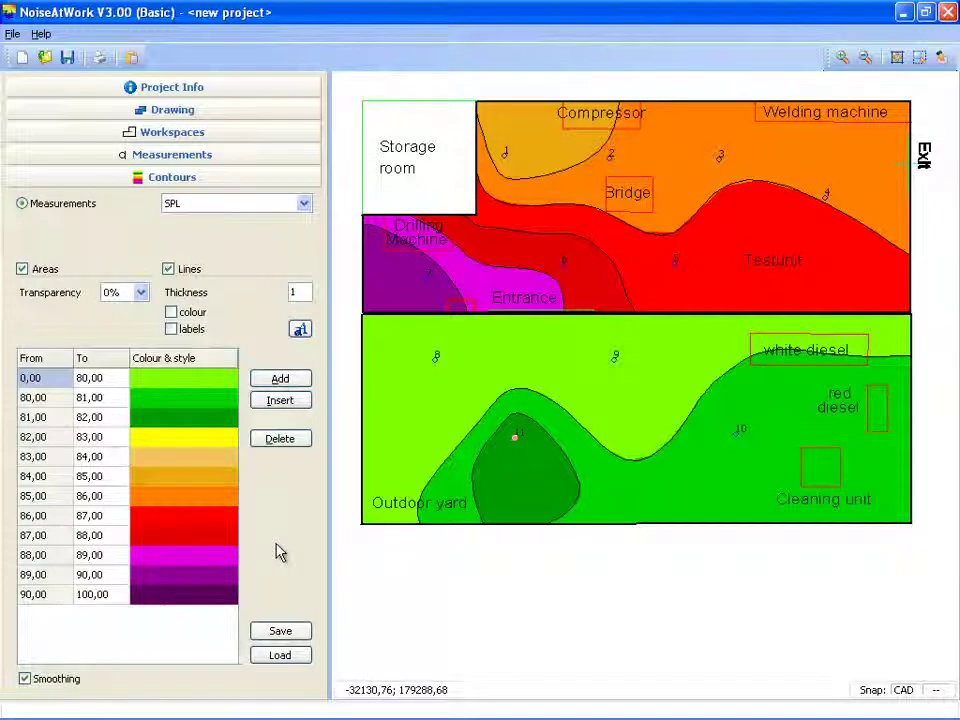
Toggle contour lines and coloured contour areas so both show, then bring up Print.
left_click(94, 382)
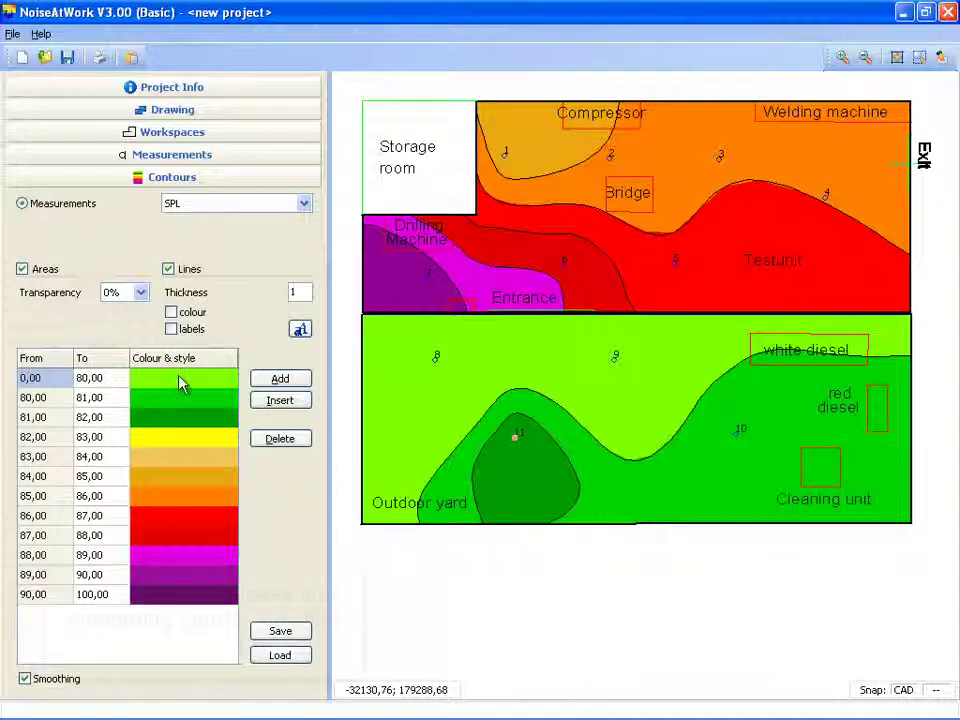
left_click(168, 270)
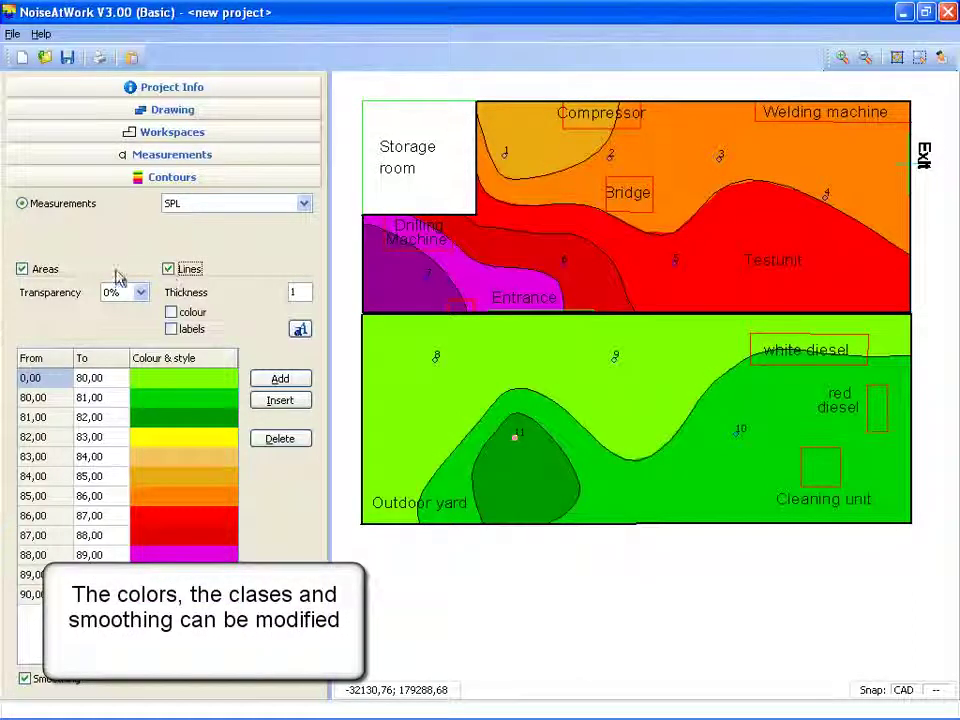
left_click(22, 270)
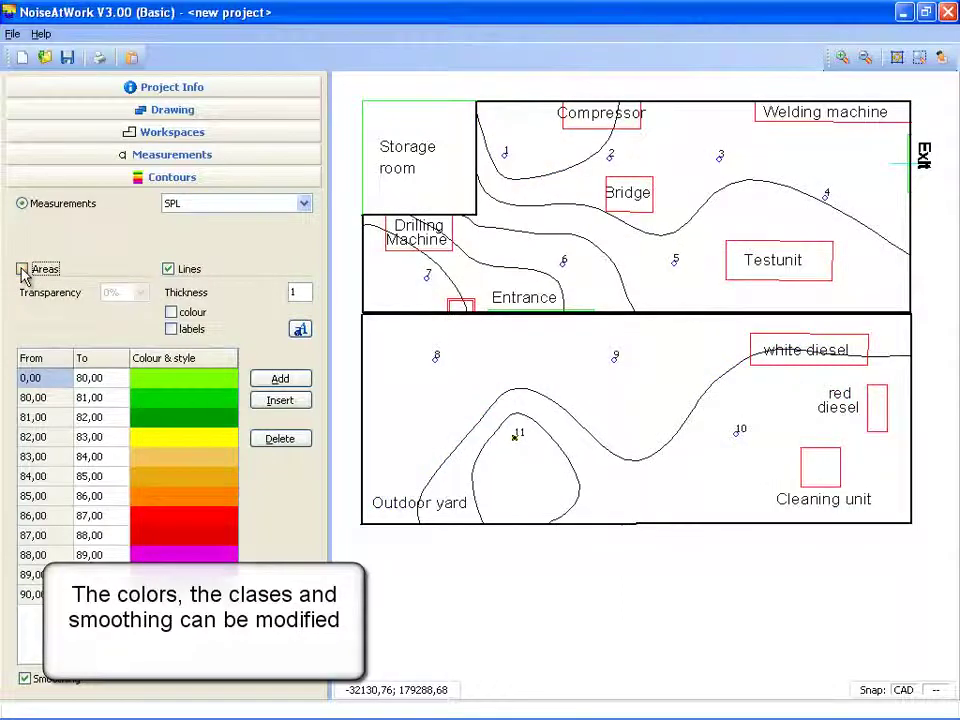
left_click(22, 271)
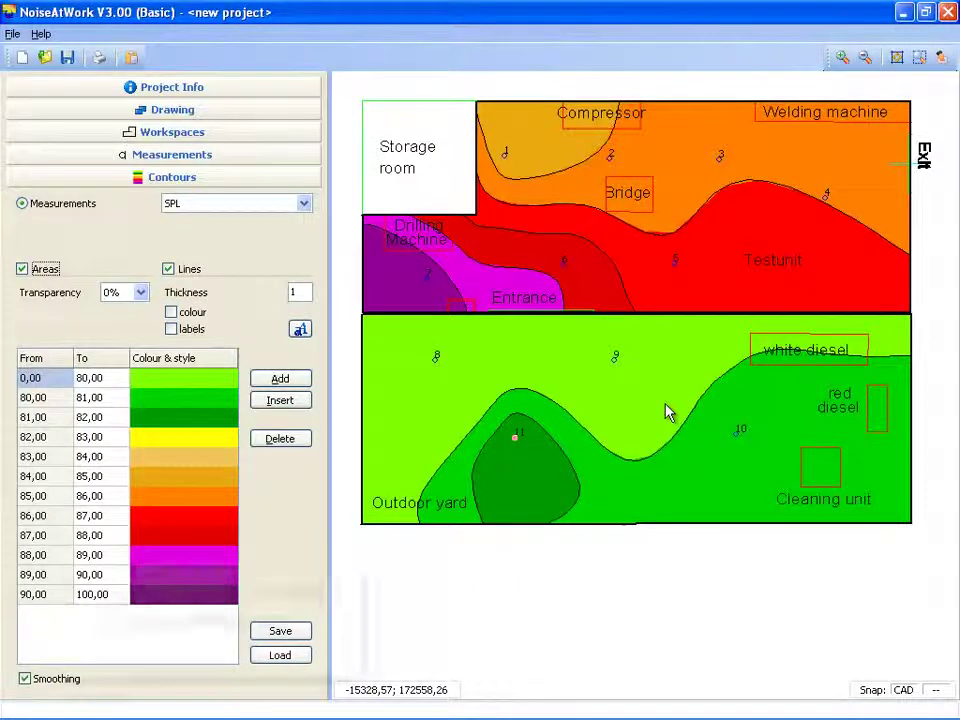
left_click(101, 60)
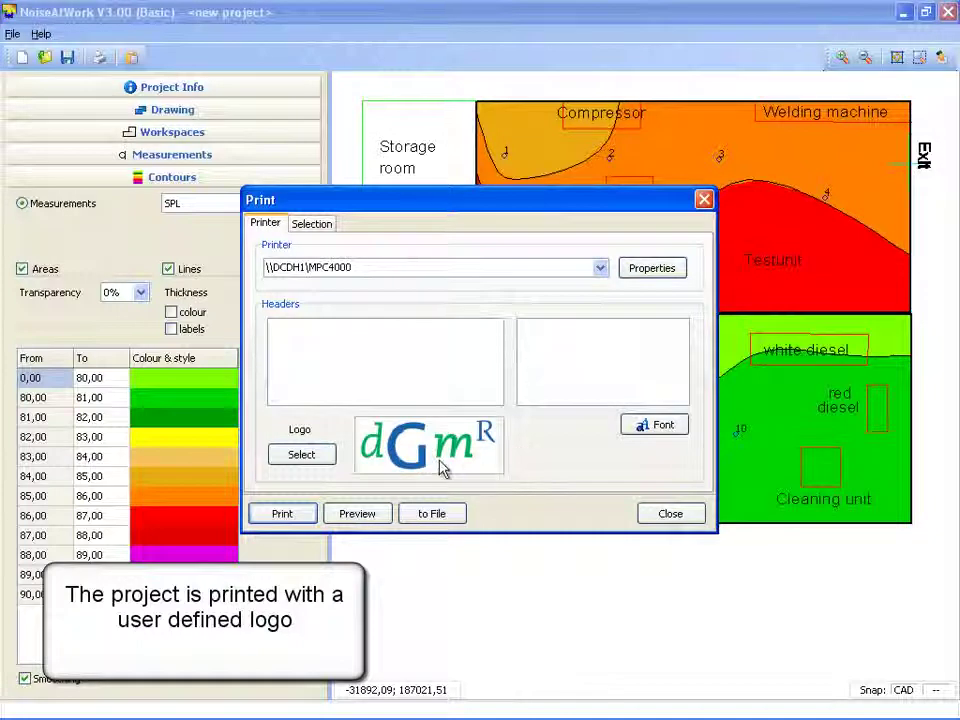
Review the printed selection, try printing to a PDF file, then cancel the save.
left_click(314, 226)
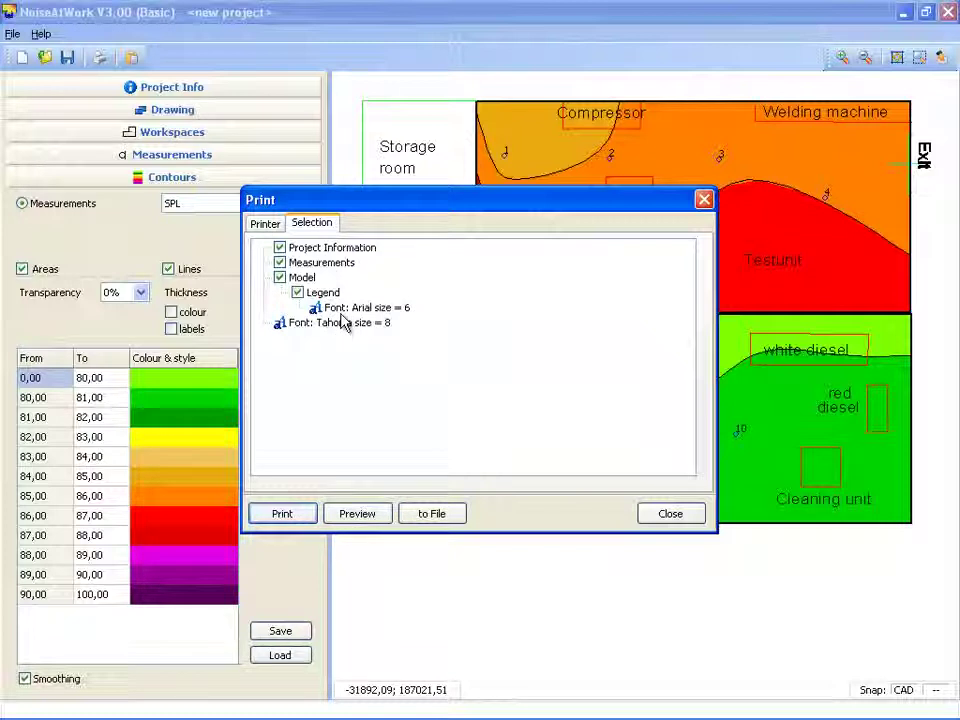
left_click(456, 520)
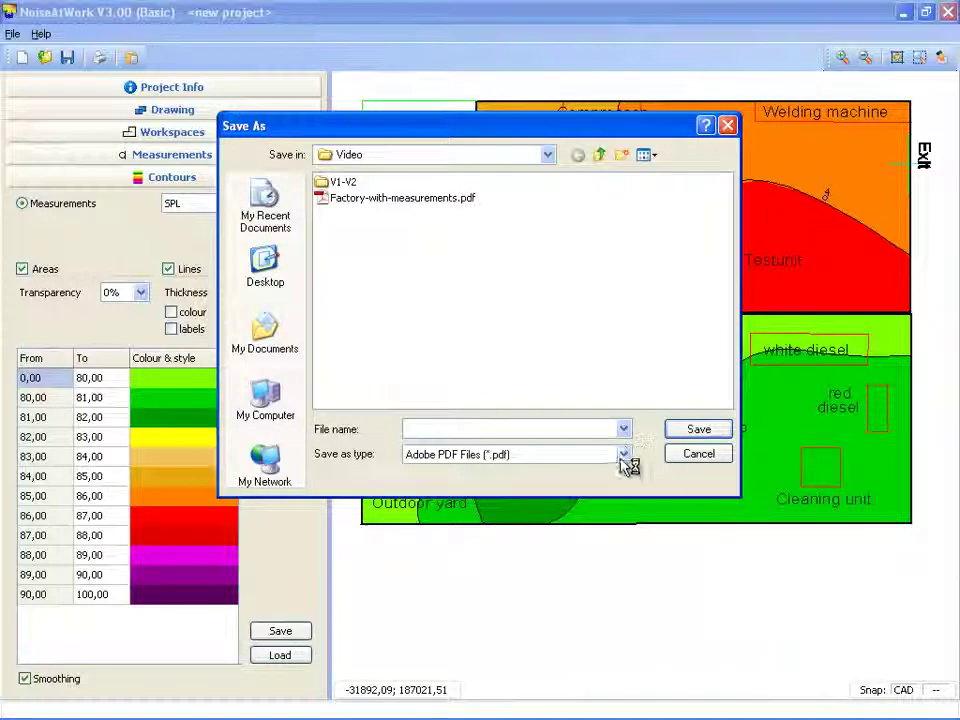
left_click(625, 455)
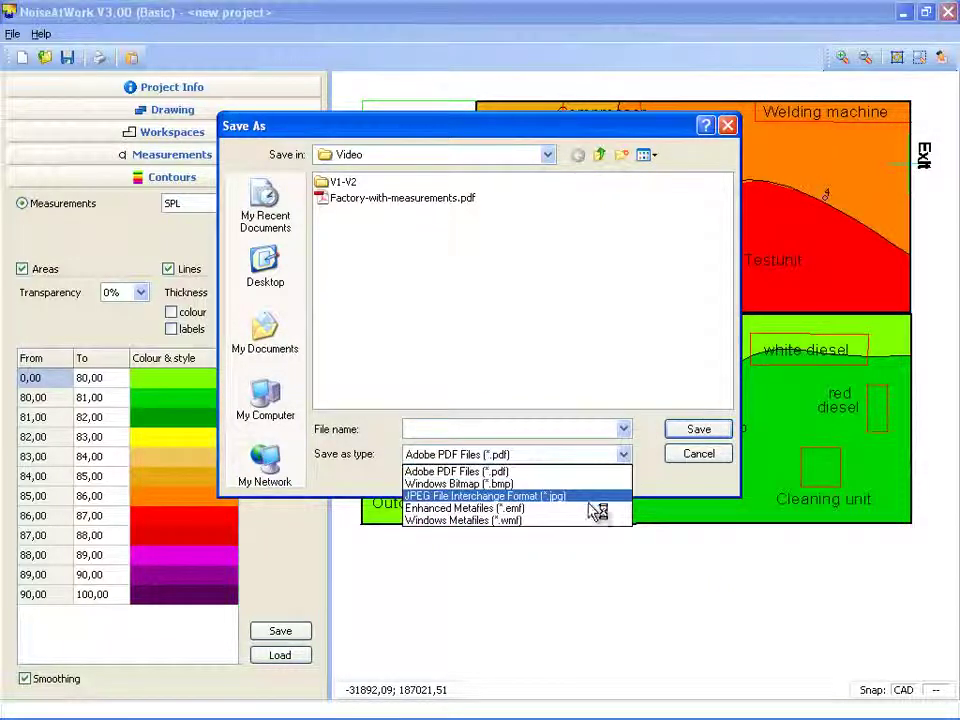
left_click(583, 474)
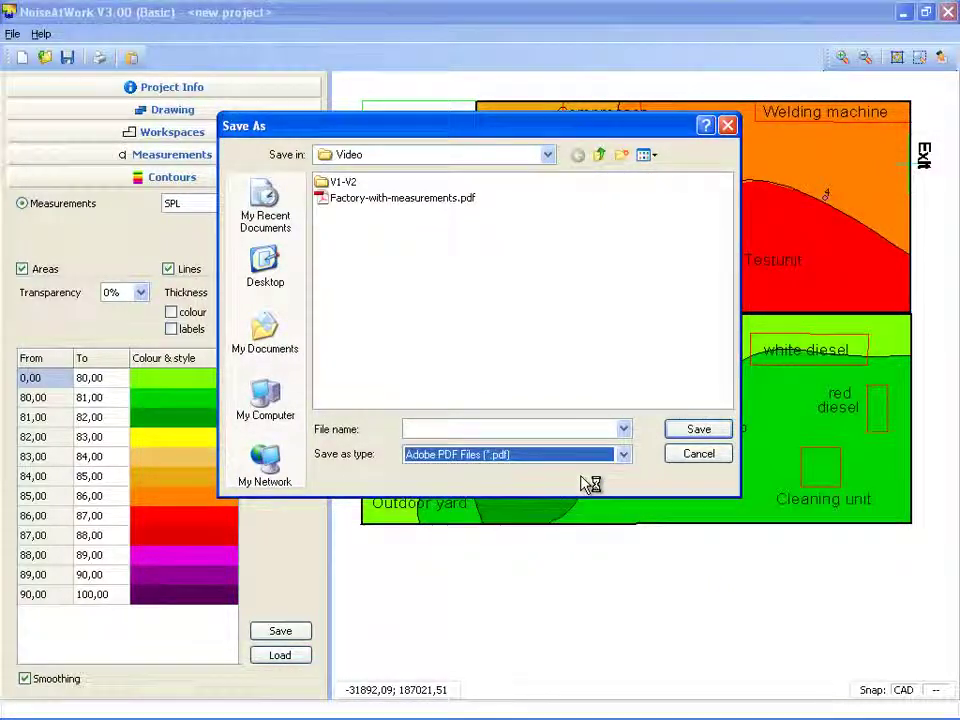
left_click(715, 462)
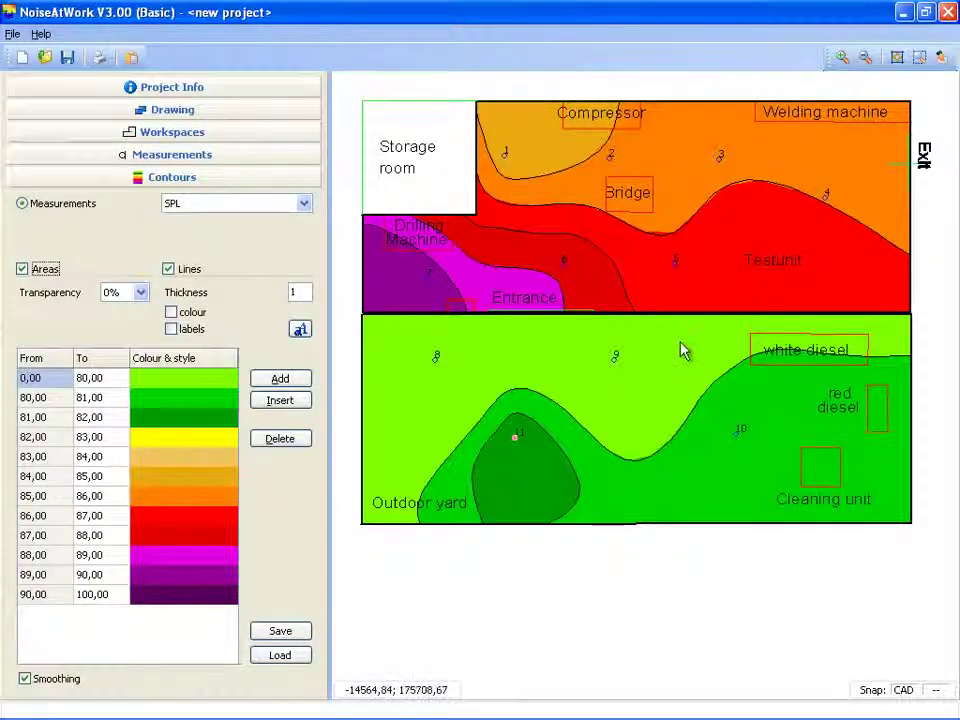
left_click(8, 36)
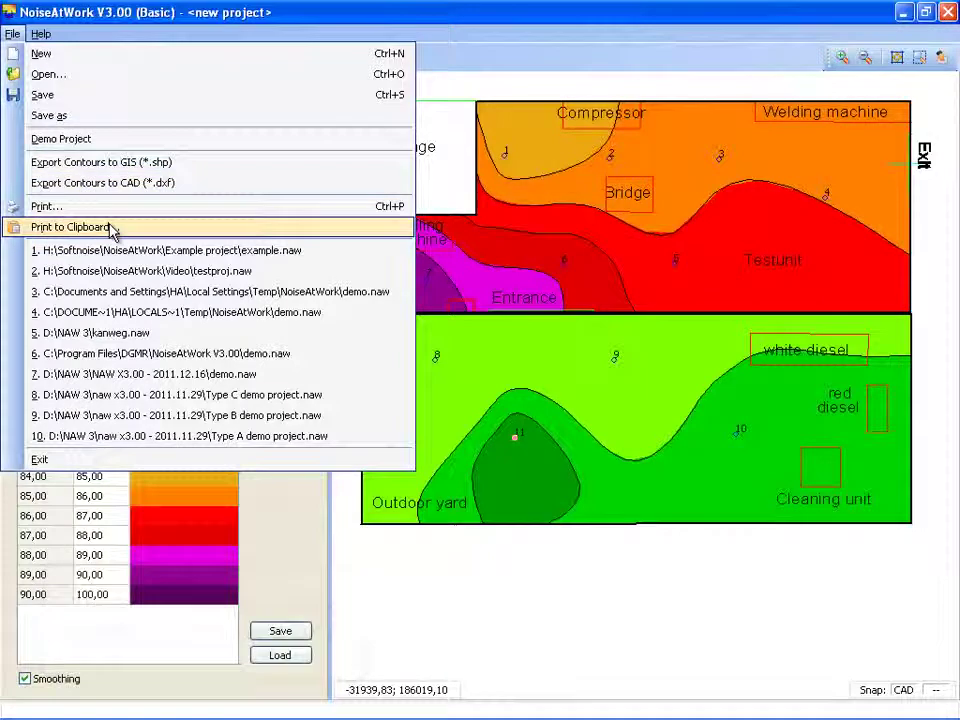
left_click(60, 227)
left_click_drag(453, 279, 511, 273)
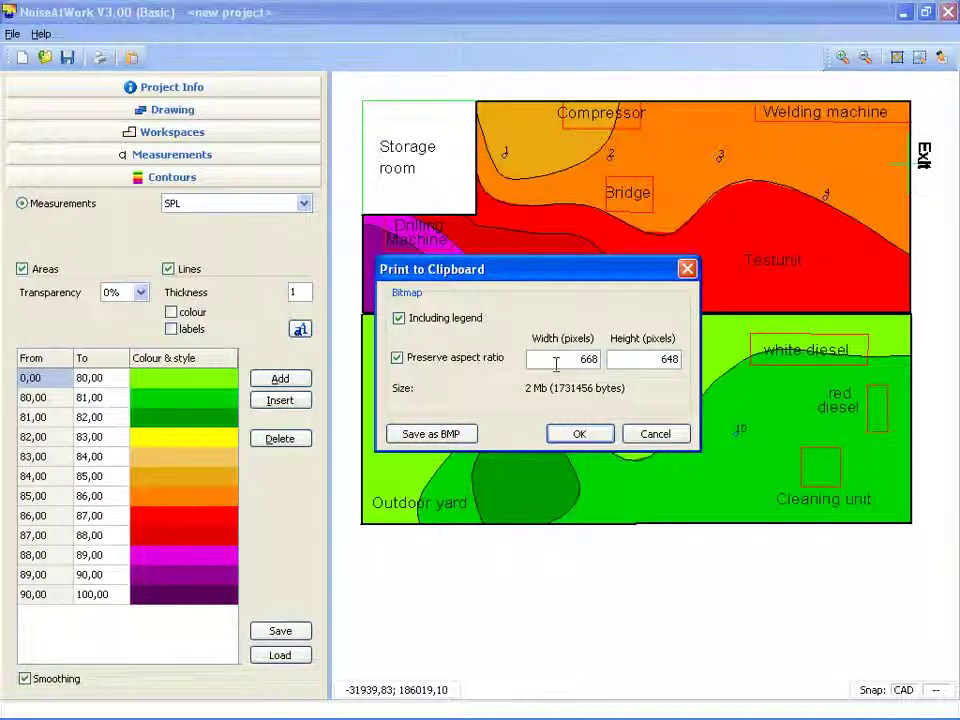
left_click(655, 434)
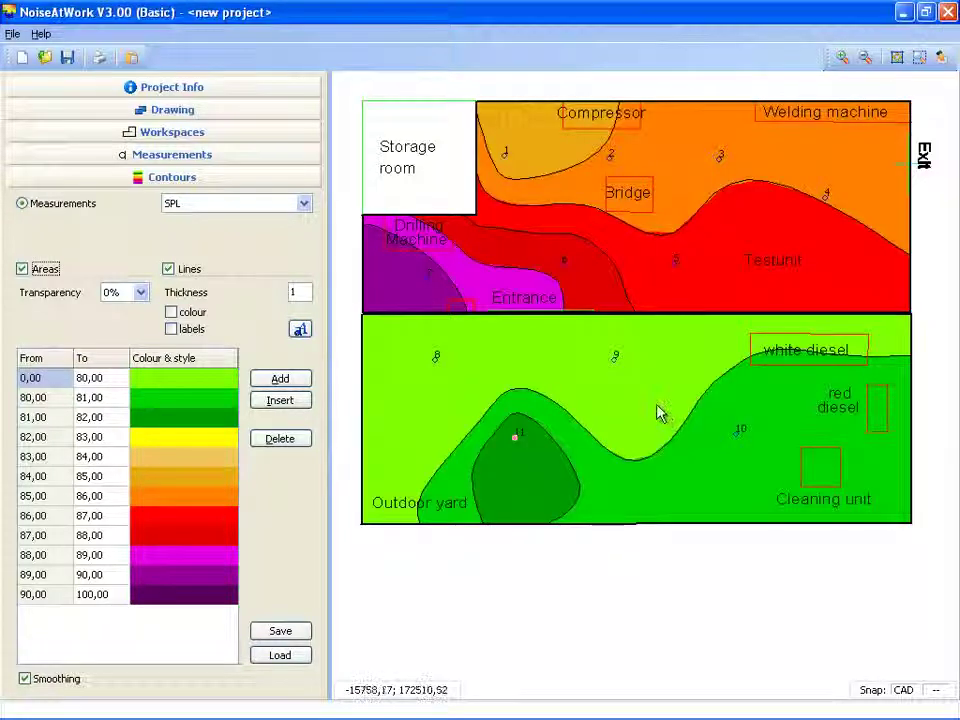